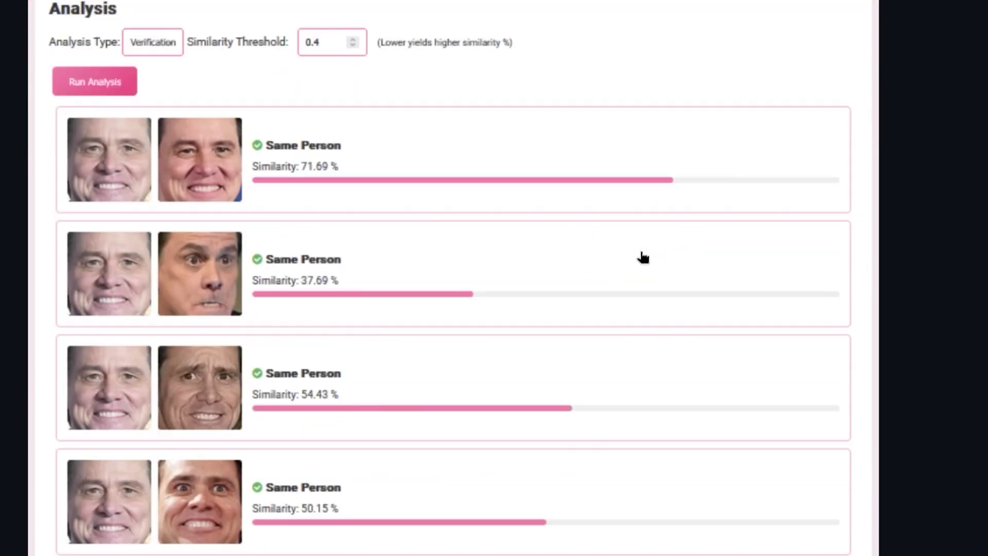
Find the clone URL in the README, then open a root terminal in /opt.
scroll(446, 144, up, 5)
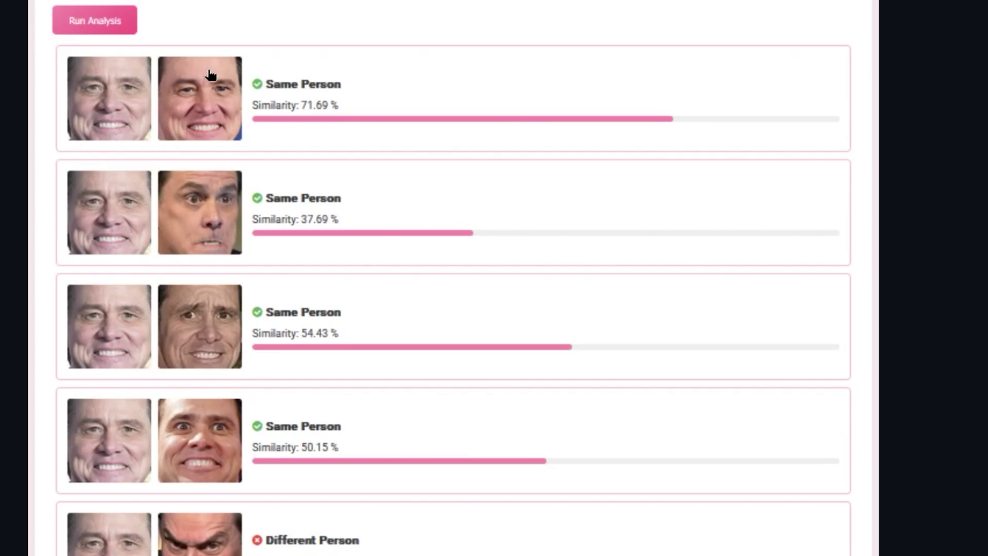
scroll(203, 416, down, 5)
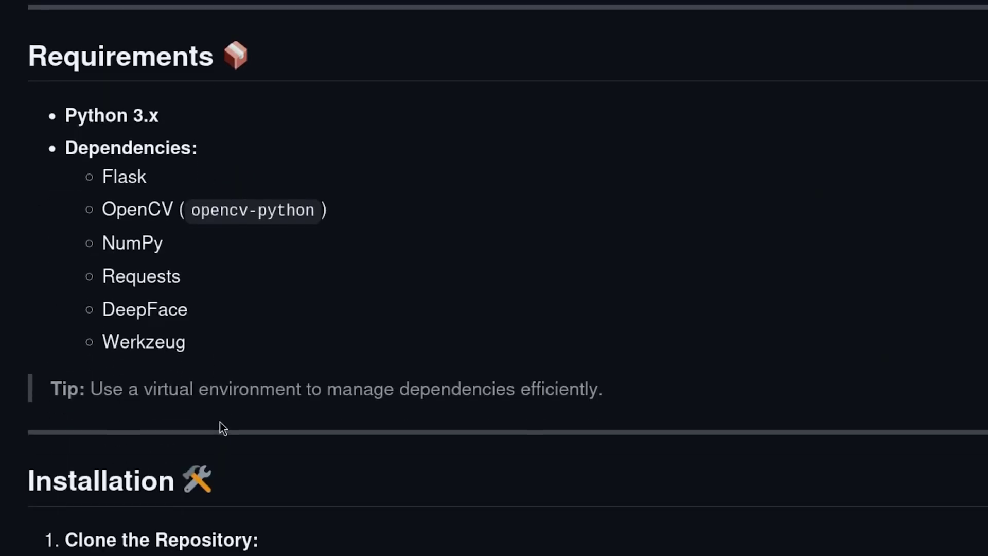
scroll(220, 422, down, 3)
scroll(220, 422, down, 3)
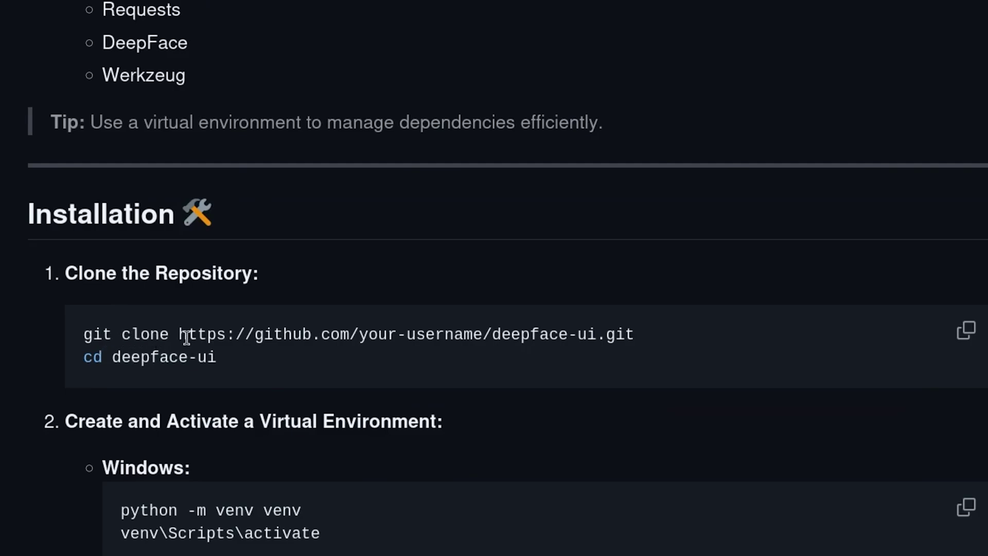
mouse_move(187, 337)
mouse_down()
mouse_move(618, 362)
mouse_move(617, 349)
mouse_up()
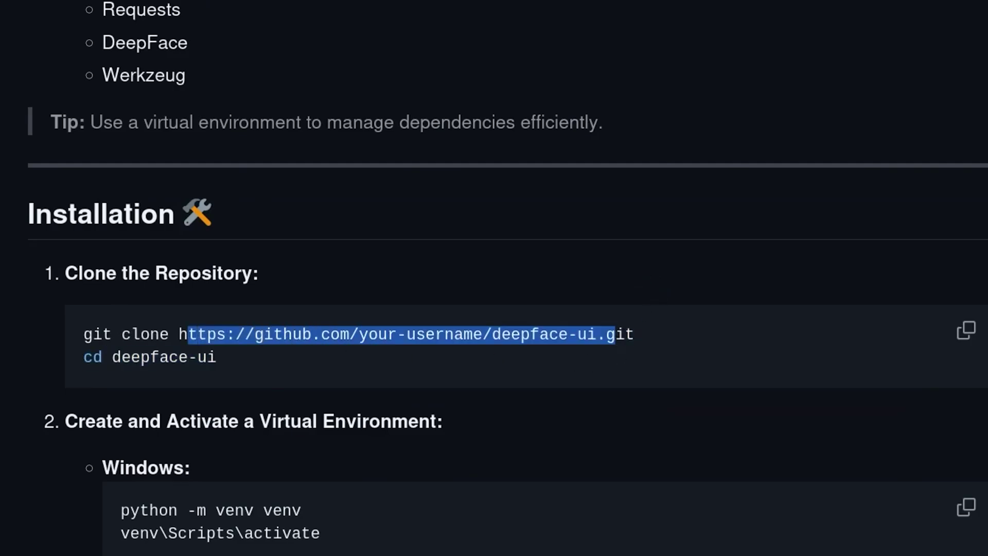
text(kali)
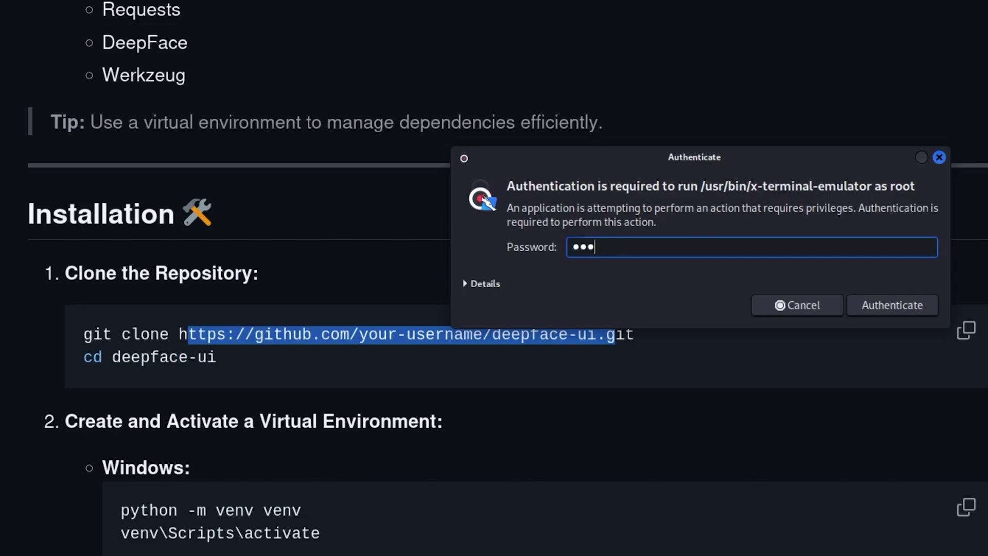
key(Return)
text(cd /opt)
key(Return)
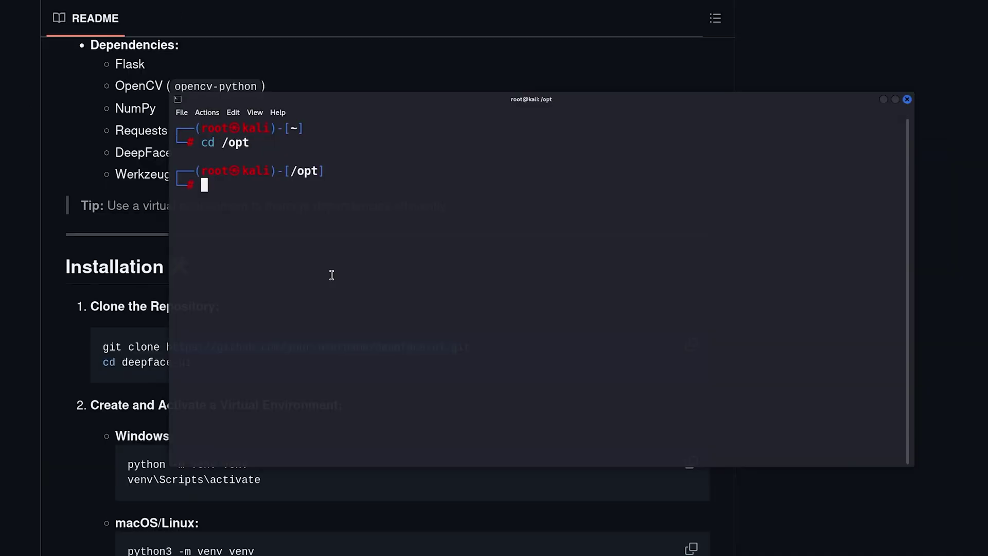
Run git clone in /opt with the URL copied from the Code dropdown.
text(git clone)
click(166, 182)
scroll(363, 227, up, 20)
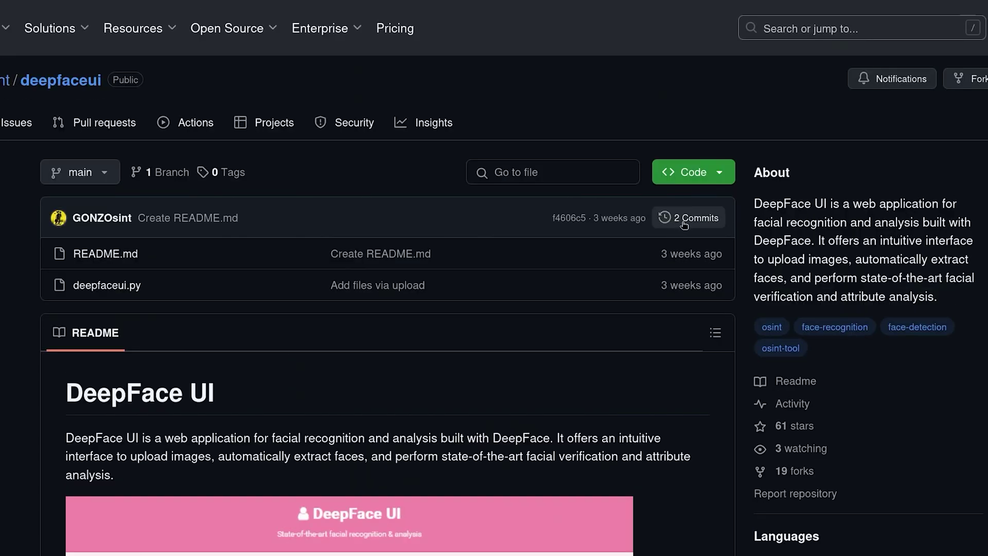
click(694, 172)
click(710, 278)
key(alt+Tab)
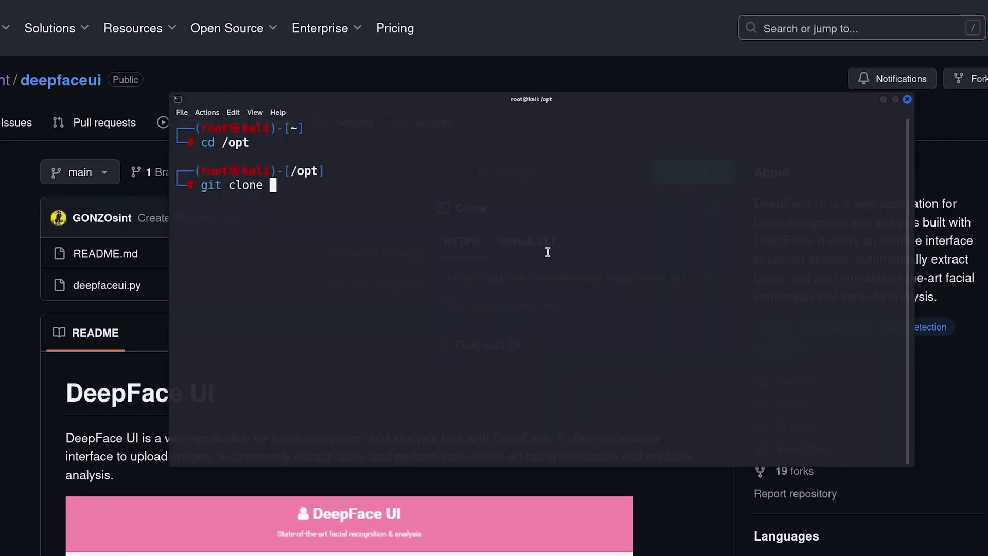
key(ctrl+shift+v)
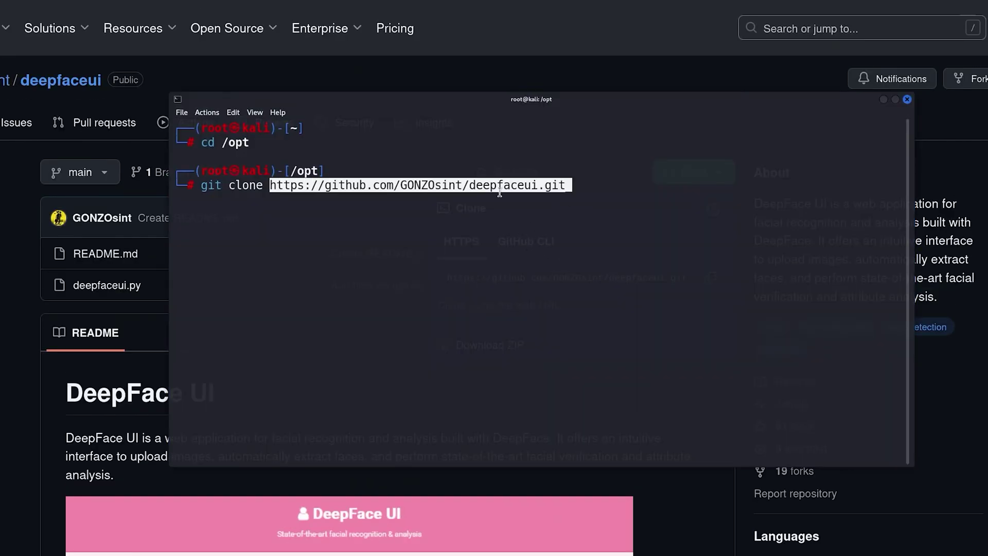
key(alt+Tab)
Review the README's cd, macOS/Linux virtual environment and pip install commands.
click(15, 309)
scroll(16, 309, down, 20)
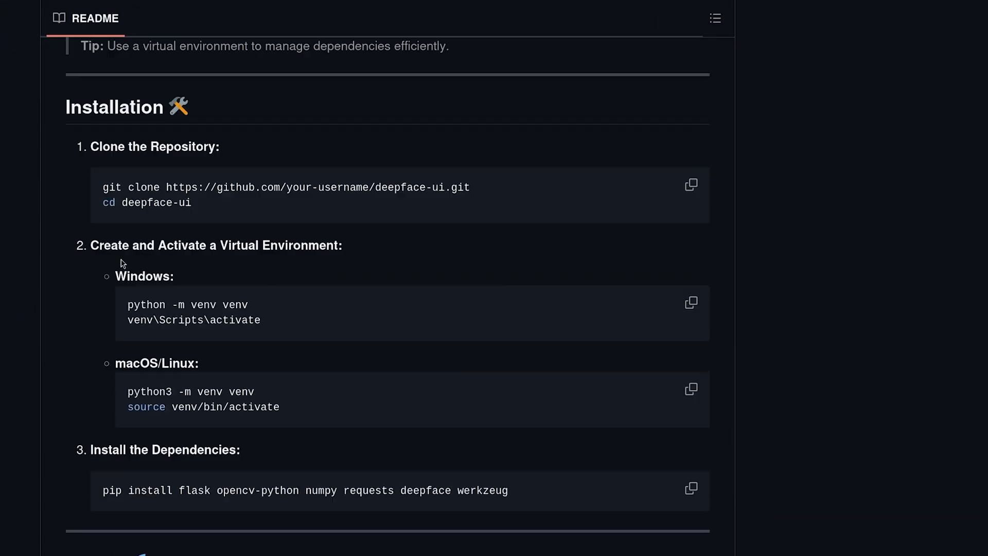
drag(103, 203, 179, 204)
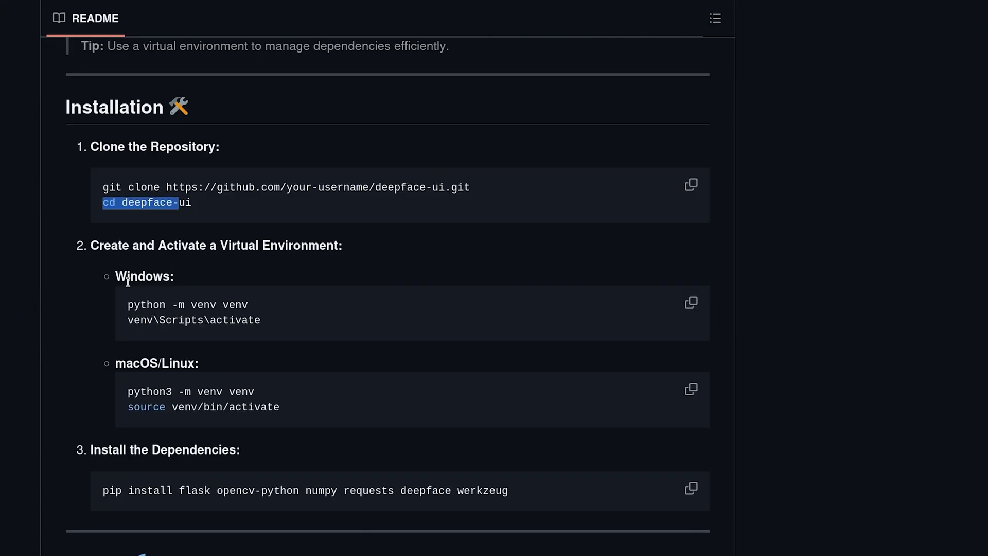
drag(128, 304, 266, 322)
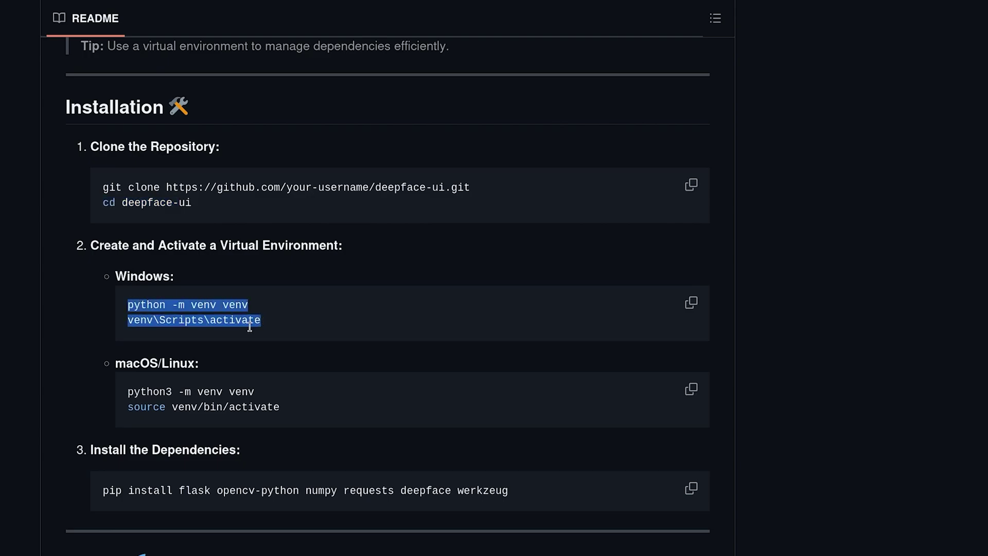
click(128, 396)
drag(129, 397, 282, 415)
scroll(238, 434, down, 2)
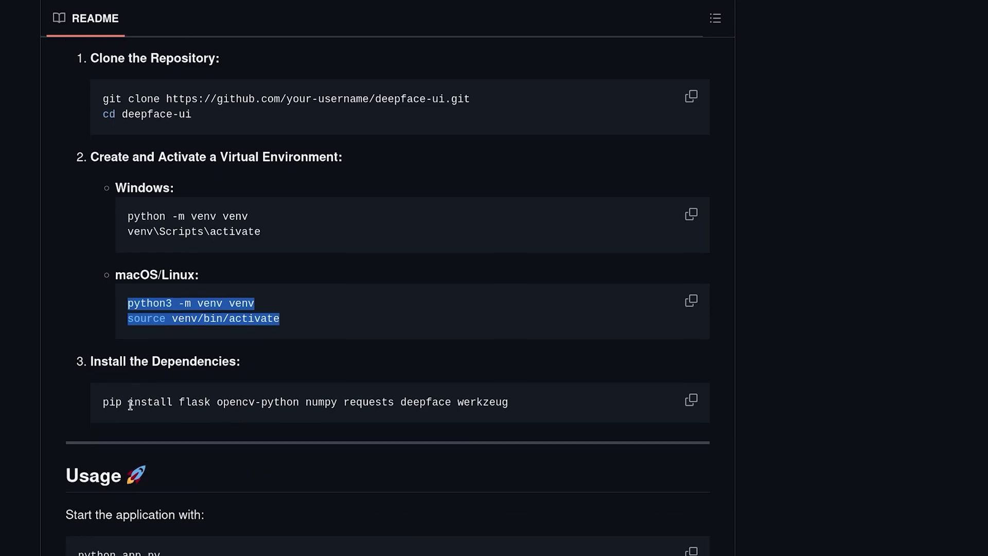
drag(106, 403, 440, 416)
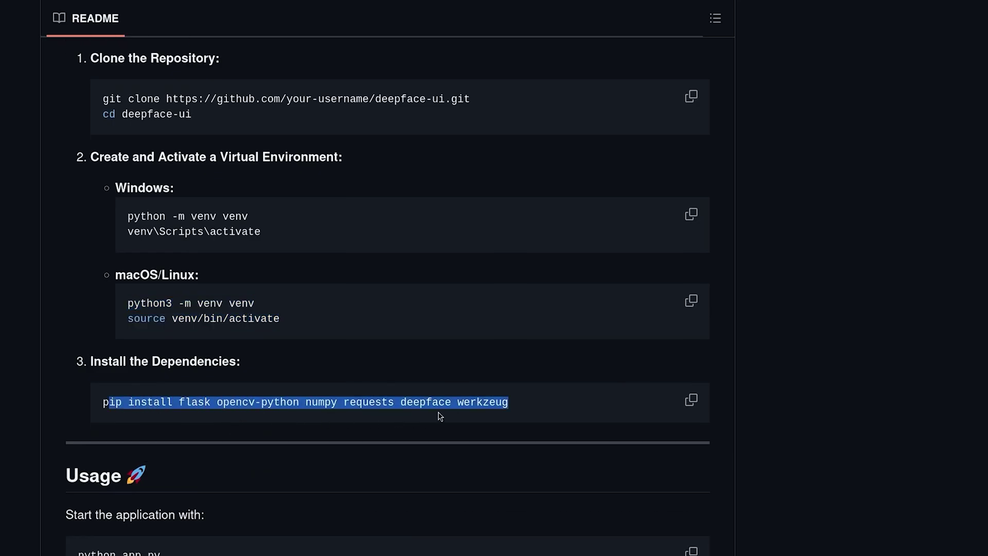
scroll(399, 415, down, 2)
key(alt+Tab)
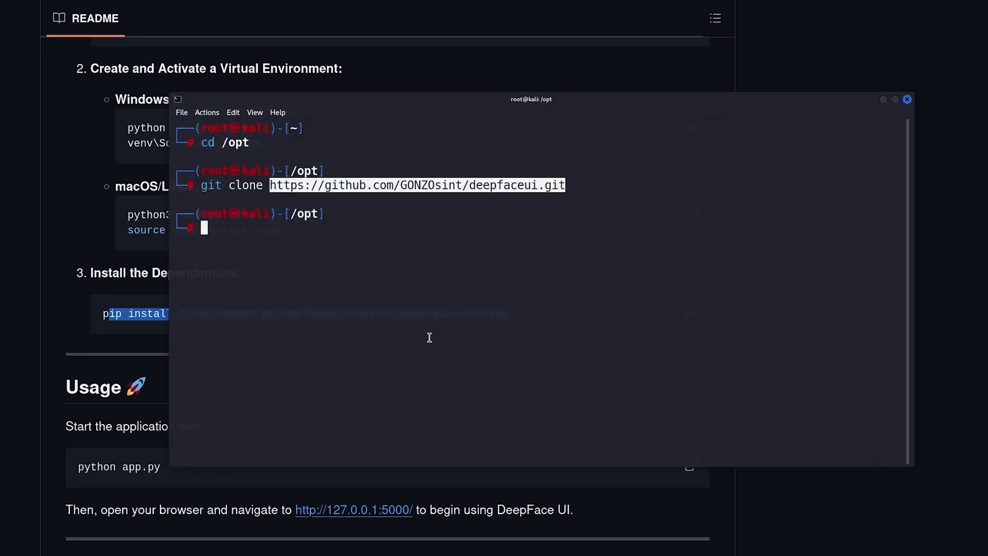
Move into the deepfaceui folder and try starting the app with python3 deepfaceui.py.
text(cd deepfaceui)
key(Return)
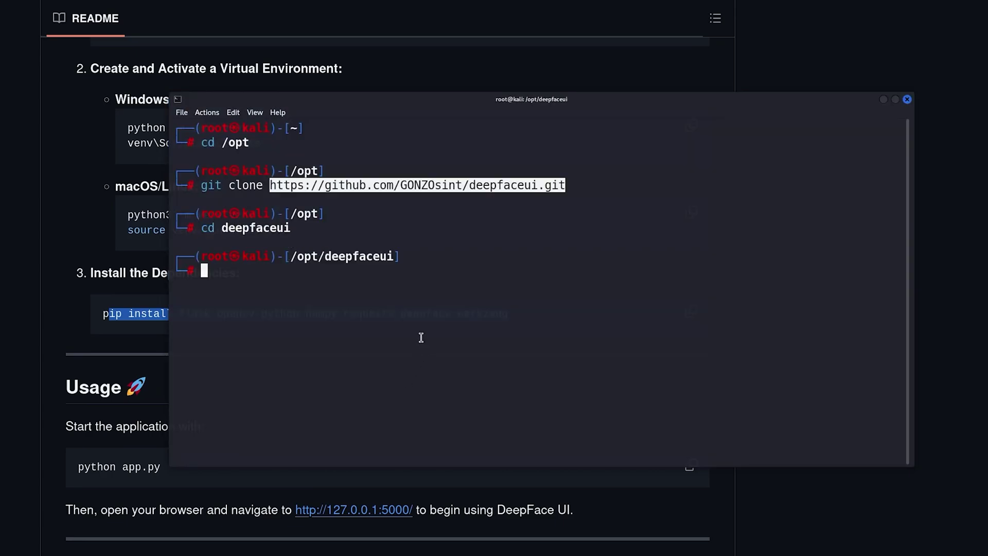
text(python3 deepfaceui.py)
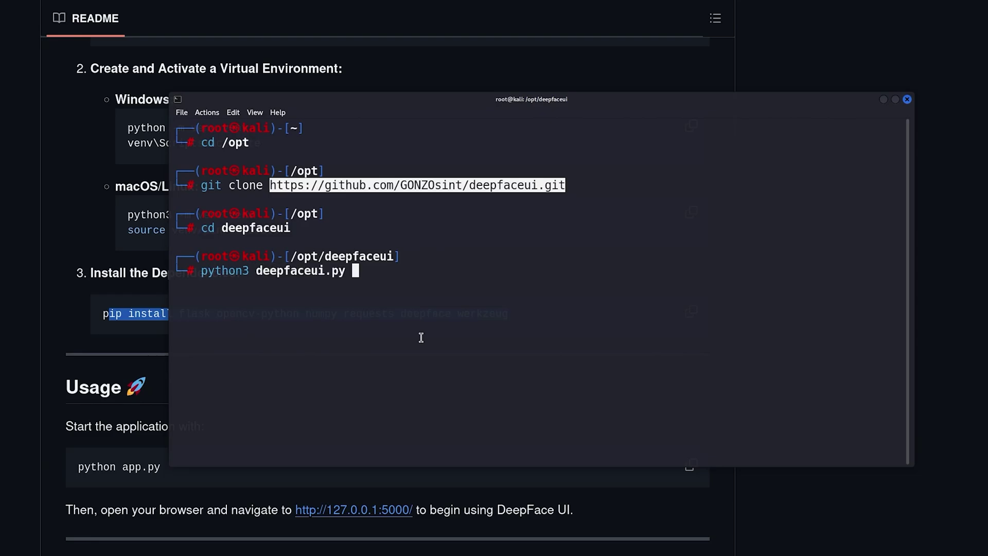
key(Return)
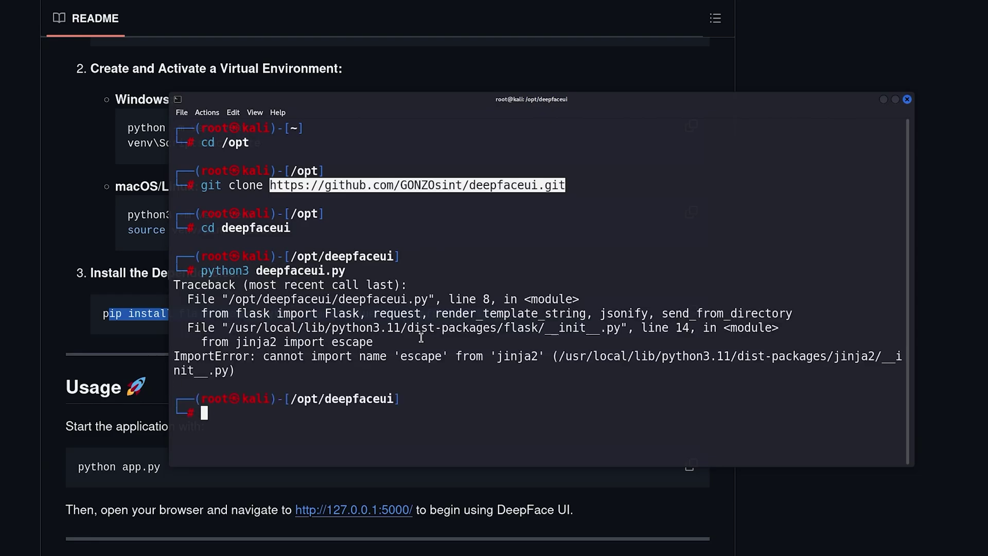
Create a virtual environment with python3 -m venv venv, copied from the README.
click(85, 281)
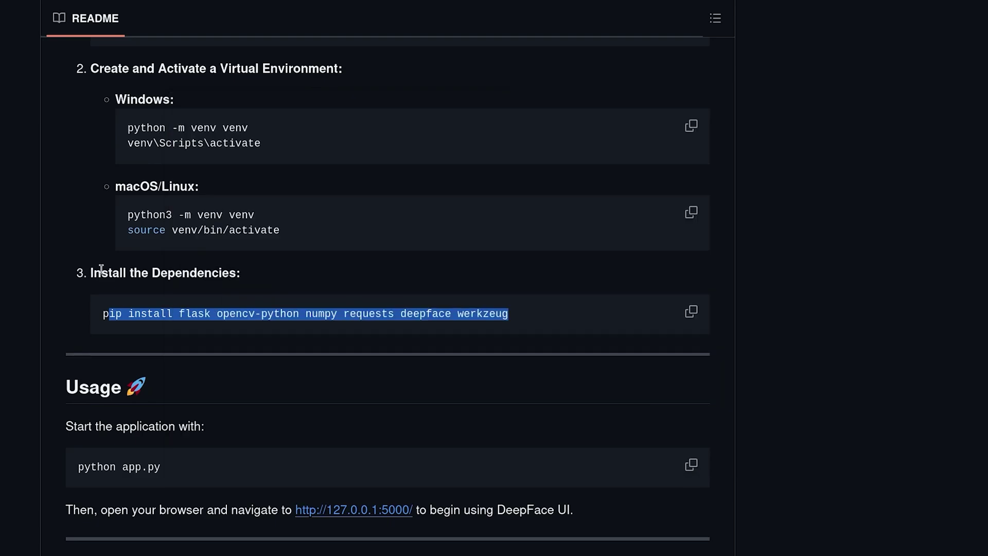
click(129, 215)
triple_click(130, 215)
key(ctrl+c)
key(alt+Tab)
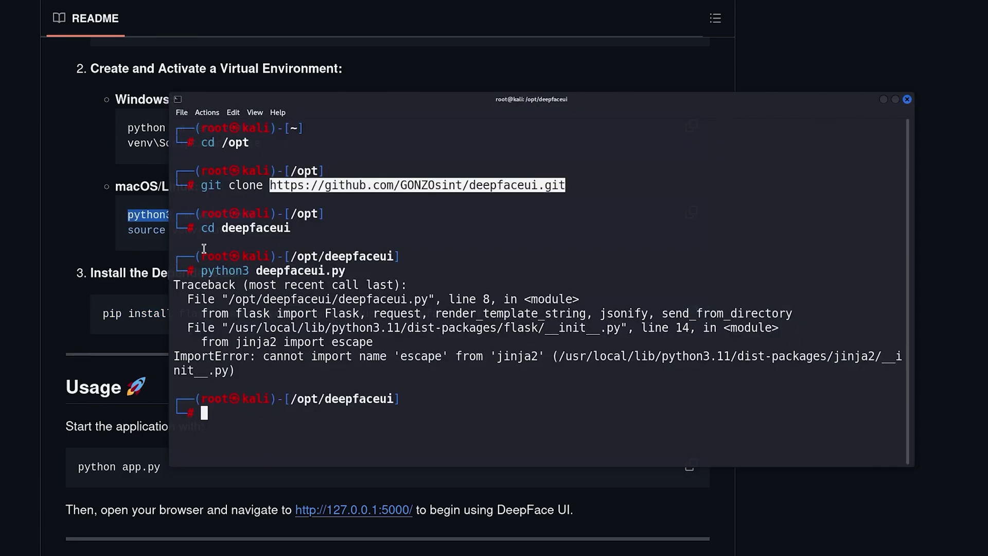
key(ctrl+shift+v)
key(Return)
Activate it with source venv/bin/activate and rerun deepfaceui.py from shell history.
triple_click(146, 230)
key(ctrl+c)
key(alt+Tab)
key(ctrl+shift+v)
key(Return)
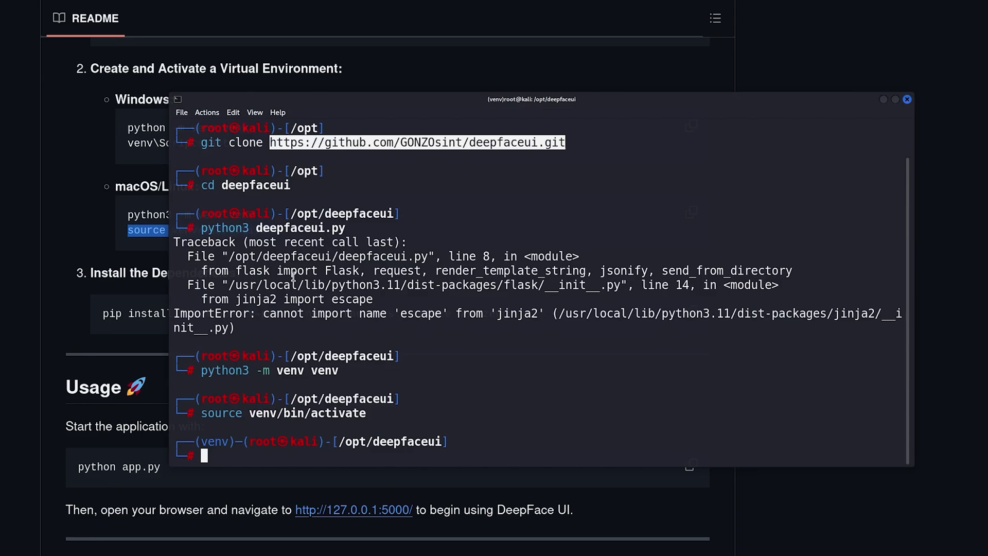
key(Up)
key(Up)
key(Up)
key(Return)
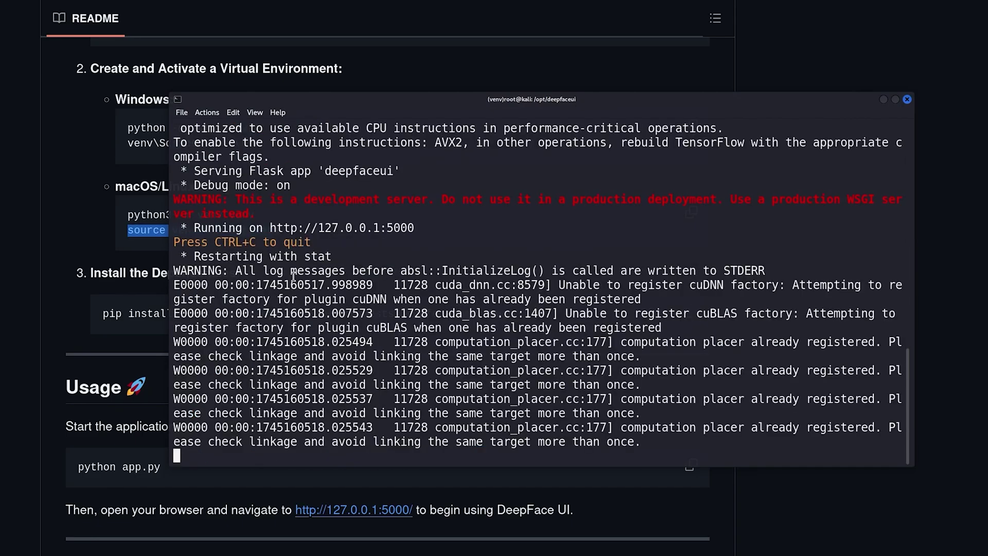
scroll(294, 277, up, 2)
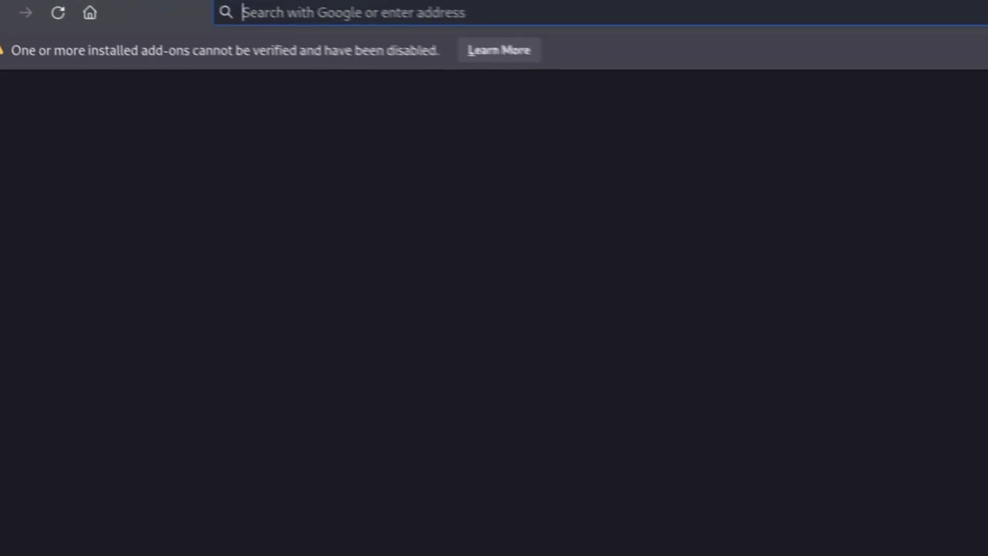
Load DeepFace UI at 127.0.0.1:5000 in the browser and minimize the server terminal.
text(127.0.0.1)
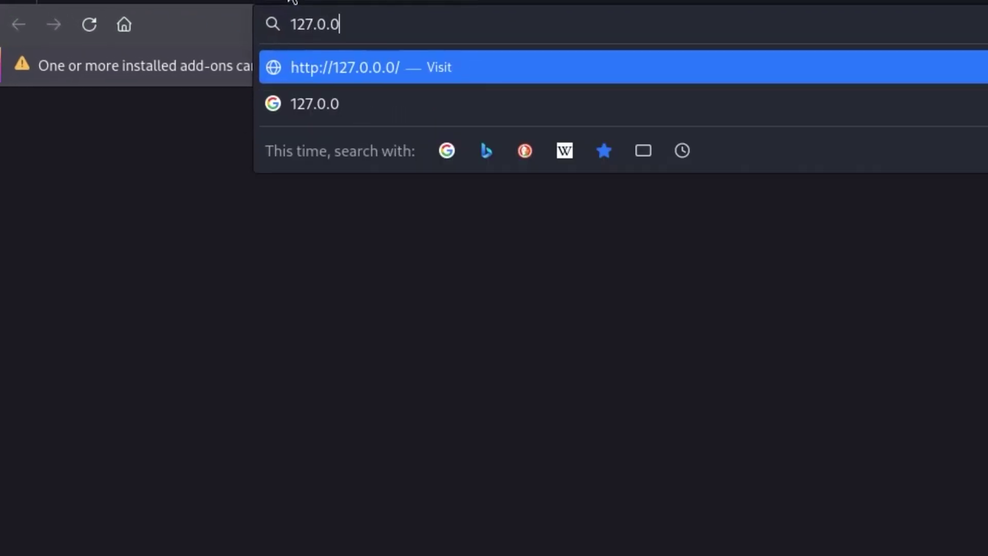
text(:5000)
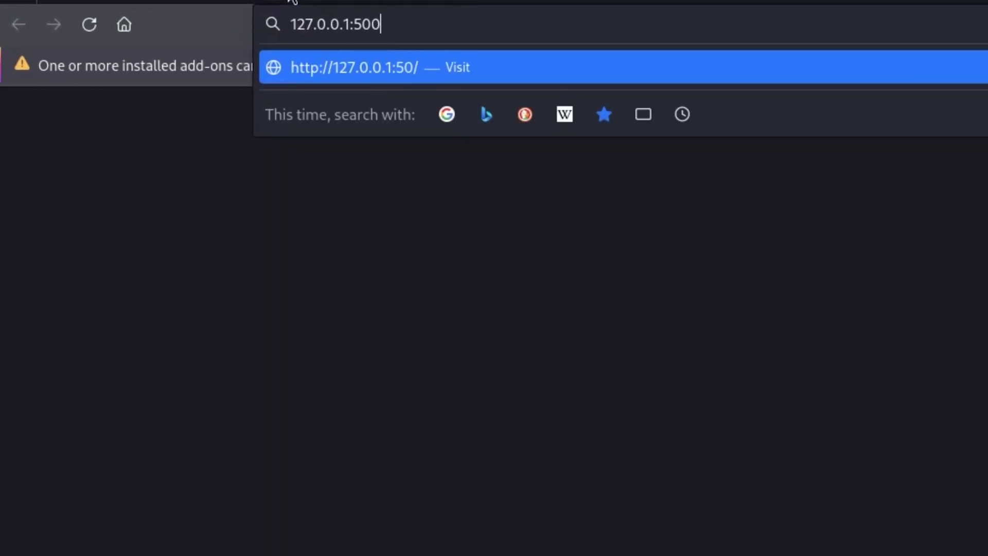
key(Return)
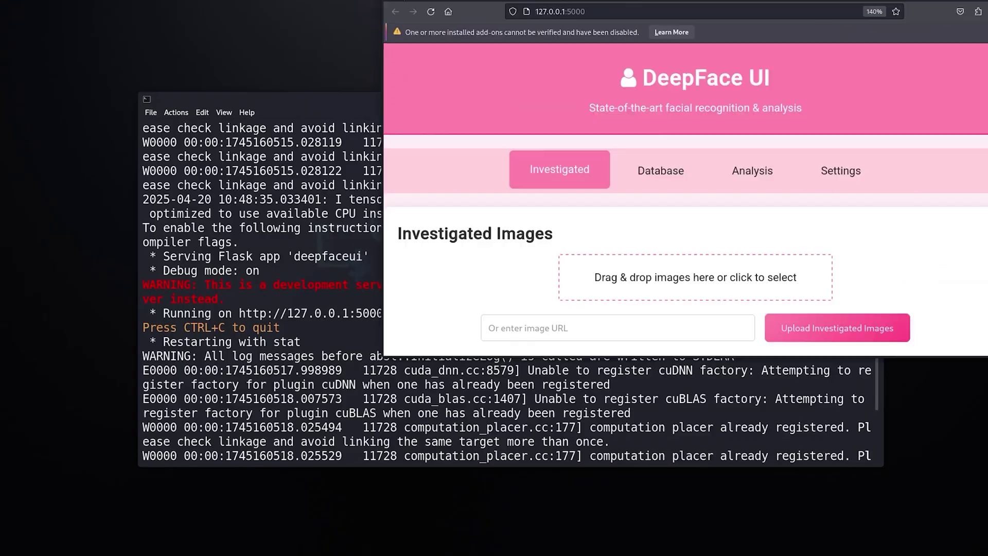
key(alt+Tab)
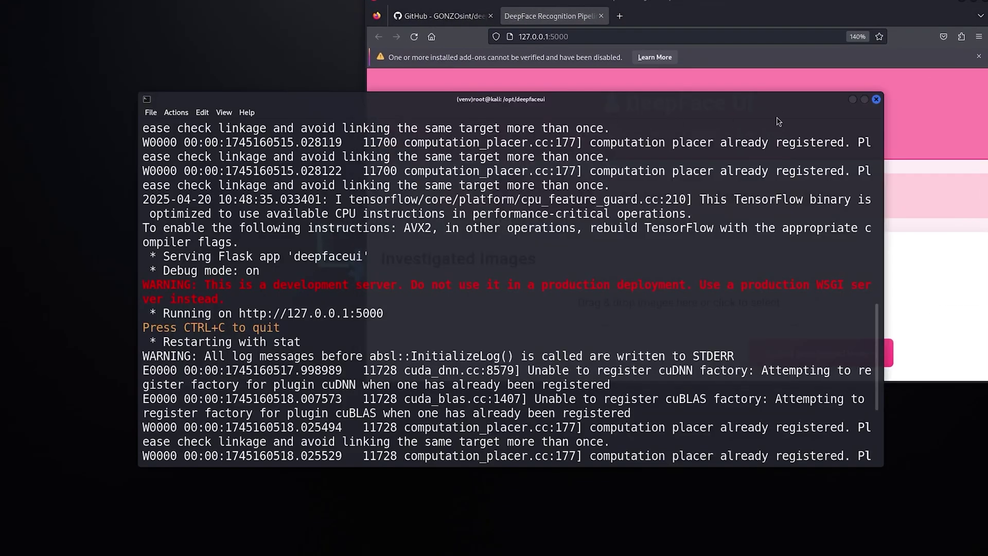
click(853, 100)
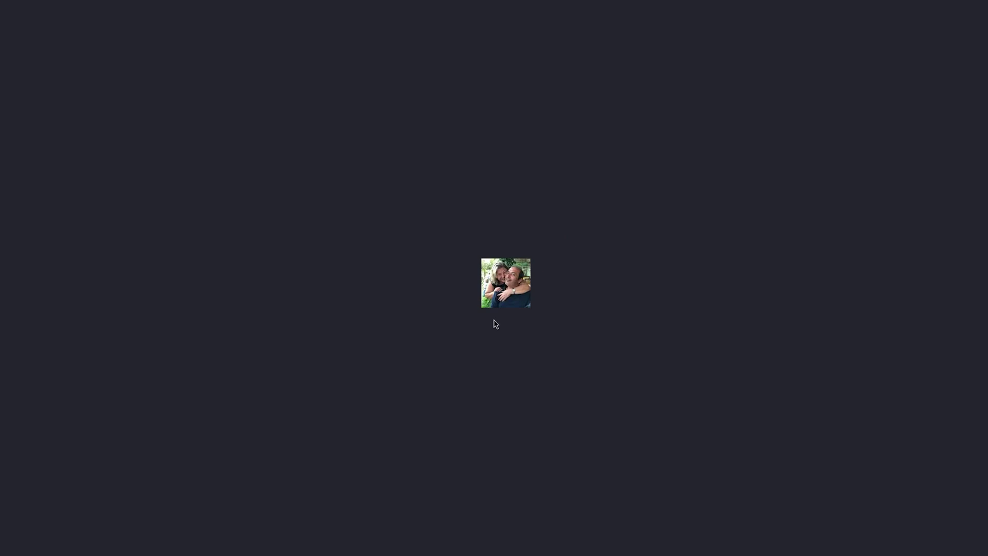
Close the photo preview, upload a face photo as the investigated image, and go to the Database page.
key(Escape)
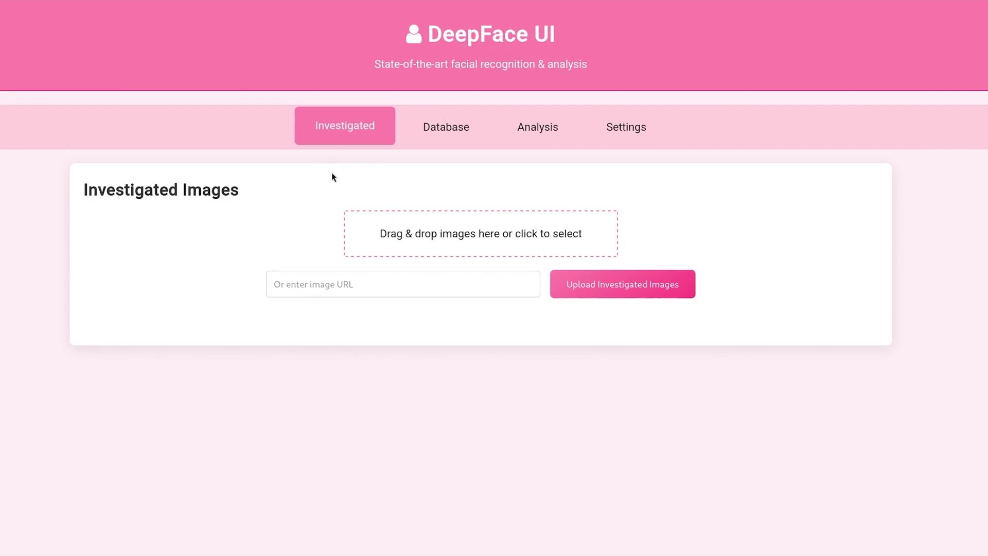
click(455, 230)
click(749, 498)
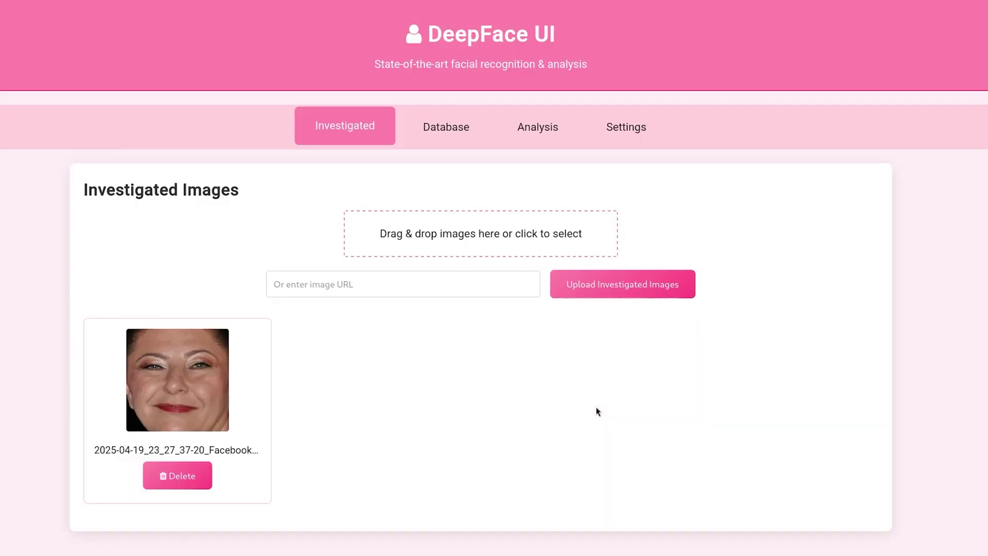
click(452, 131)
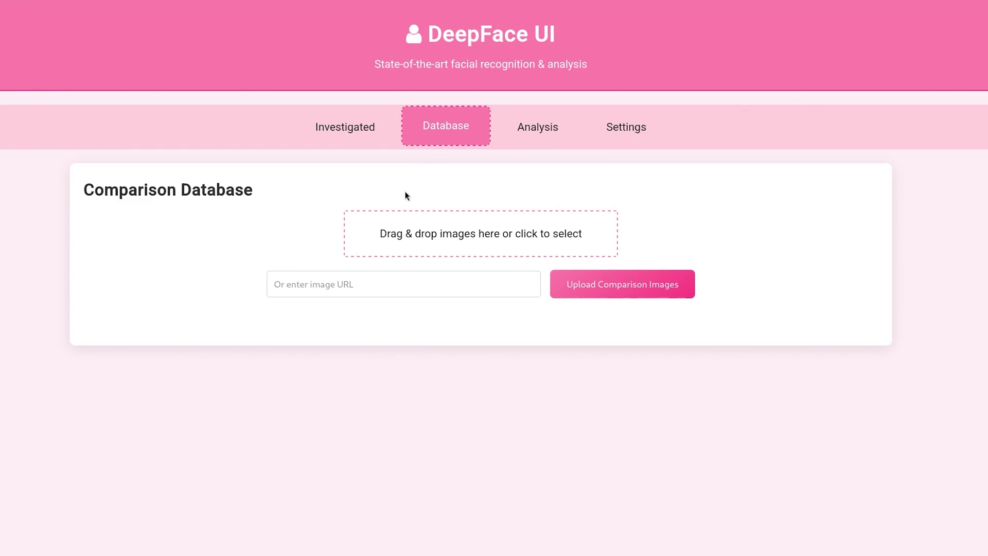
Select the eight pictures in rows 2–9 of Pictures and upload them.
click(412, 225)
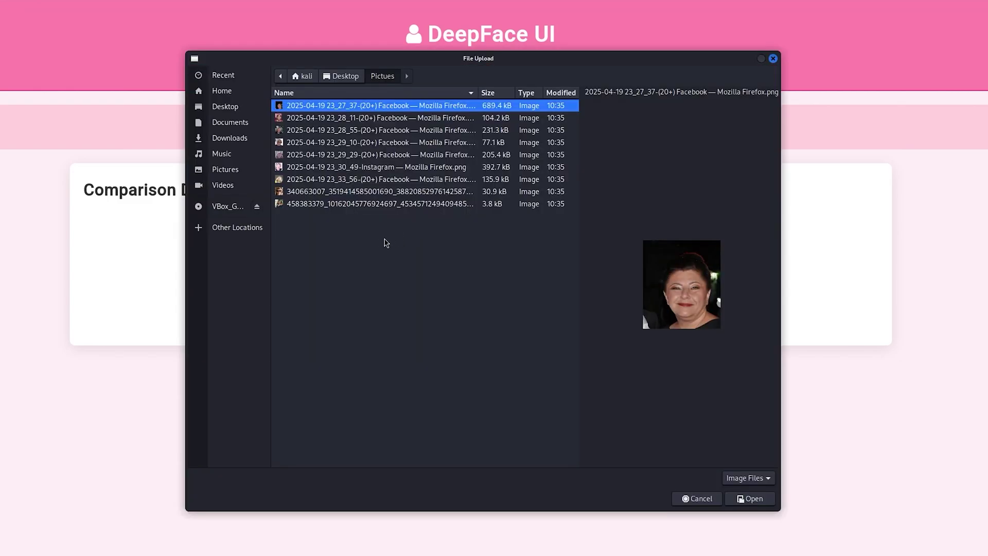
drag(359, 243, 322, 111)
drag(321, 237, 298, 114)
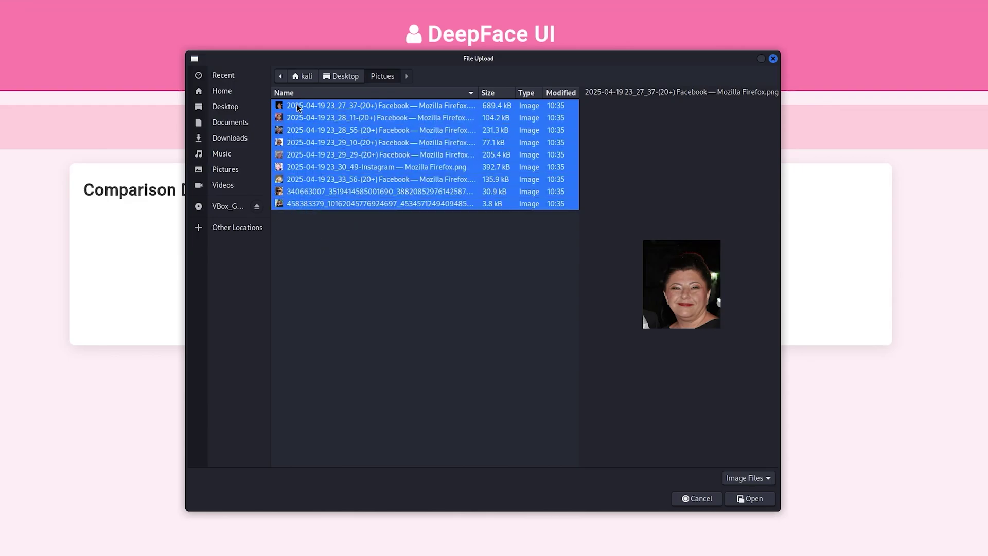
click(750, 499)
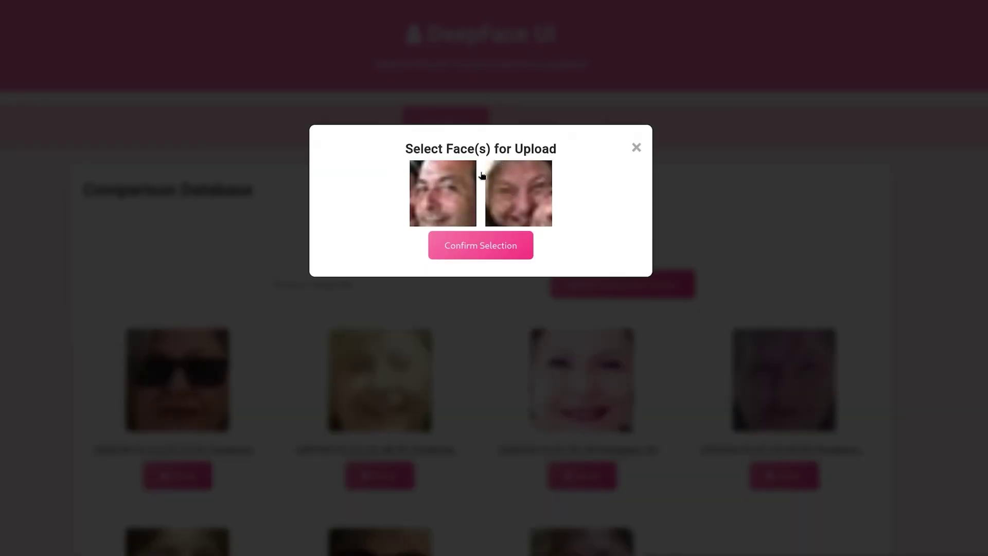
Confirm the second detected face and check the resulting grid of stored faces.
click(510, 185)
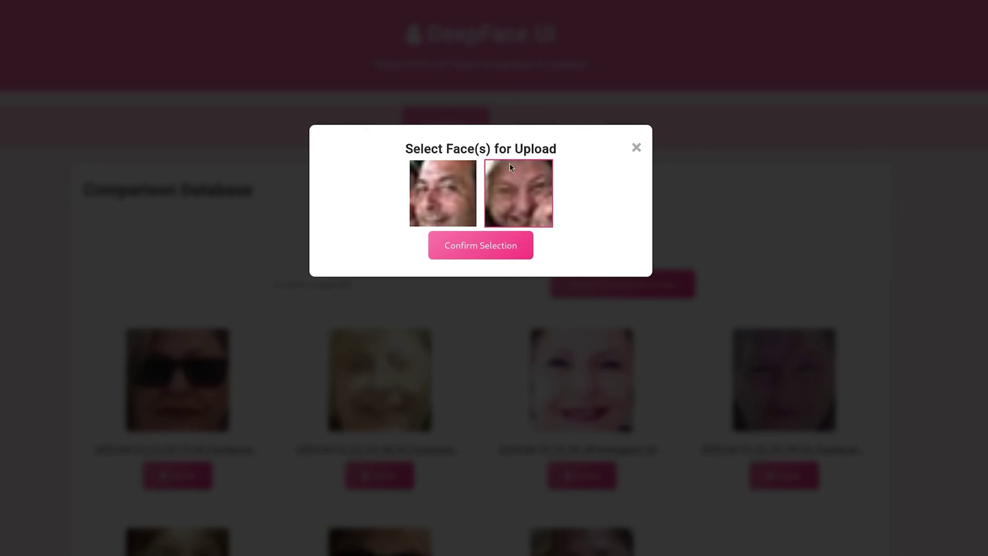
click(523, 247)
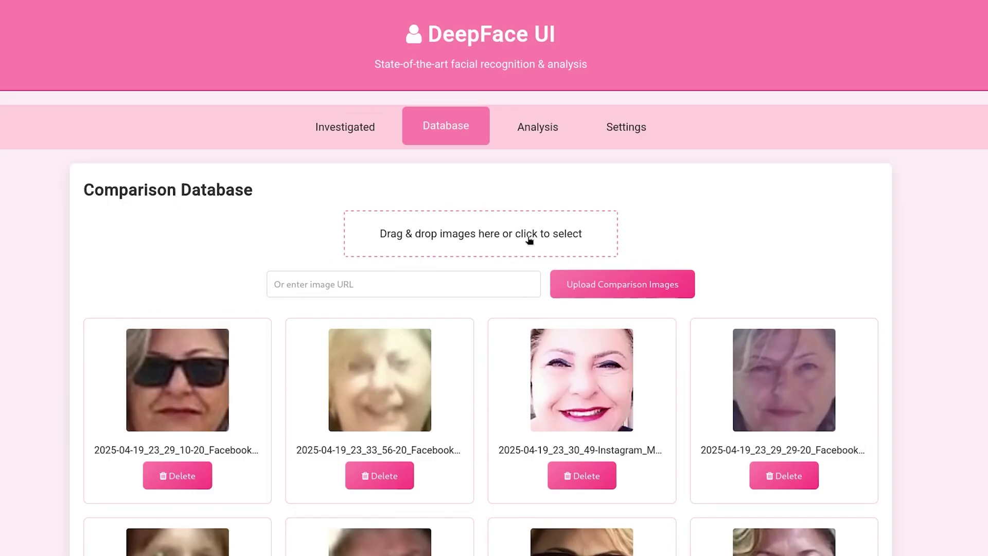
scroll(506, 277, down, 3)
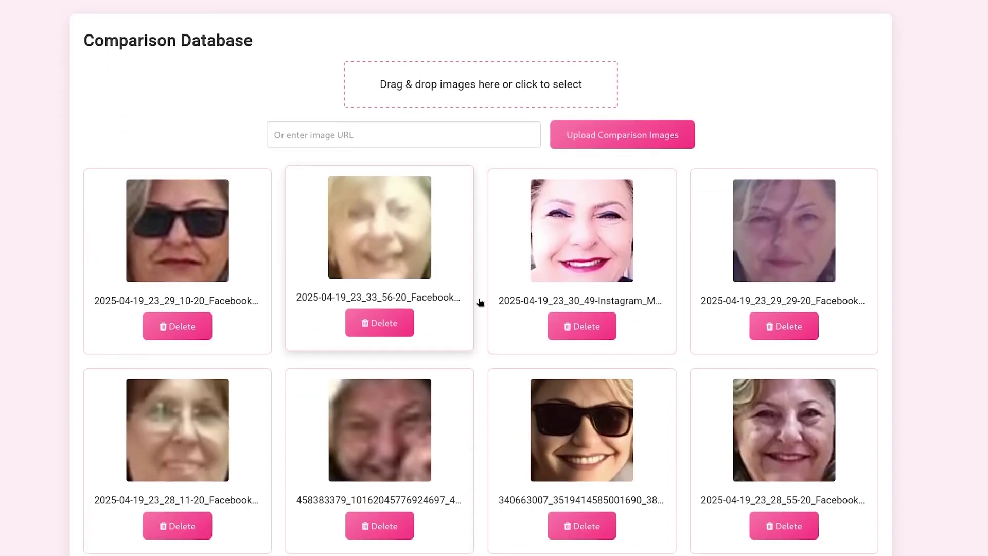
scroll(622, 280, up, 3)
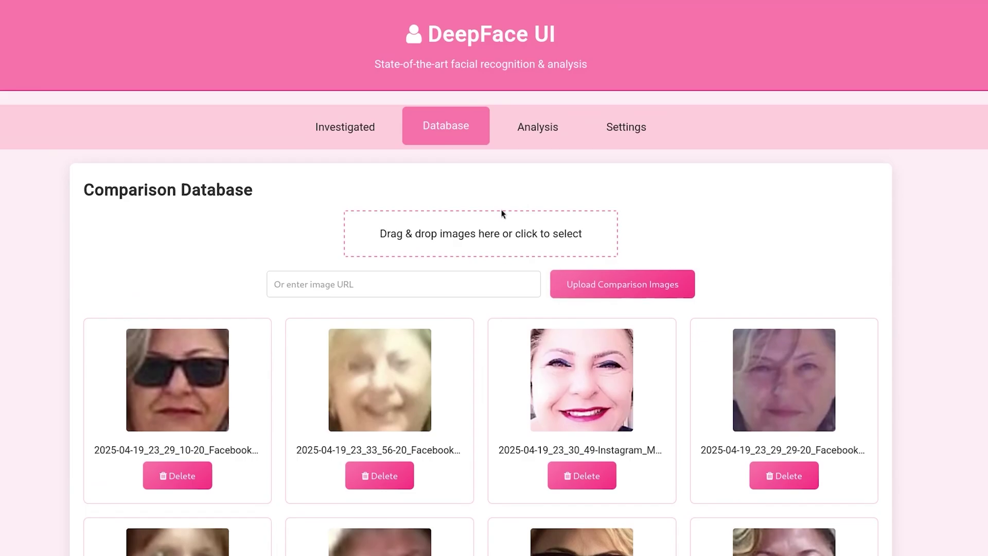
scroll(437, 194, down, 3)
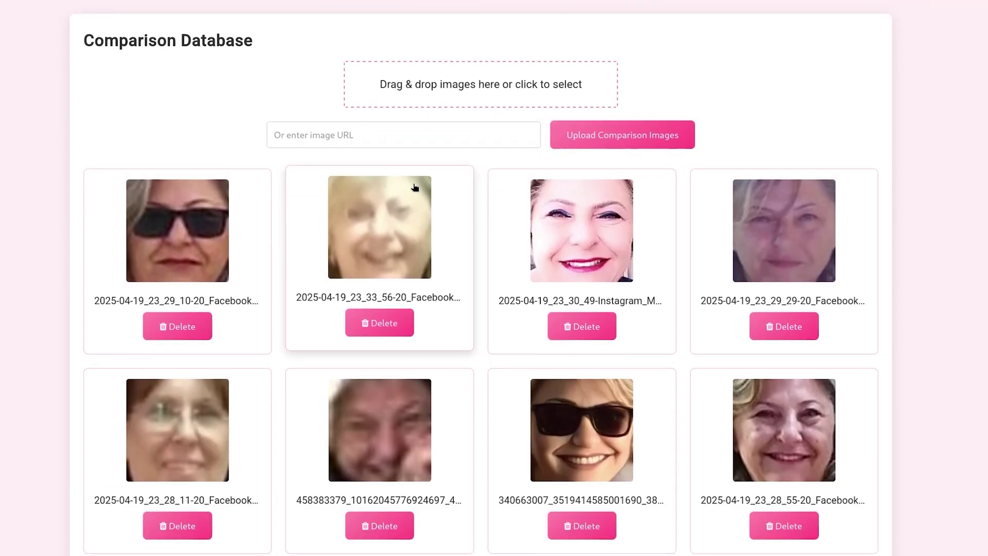
scroll(422, 190, up, 3)
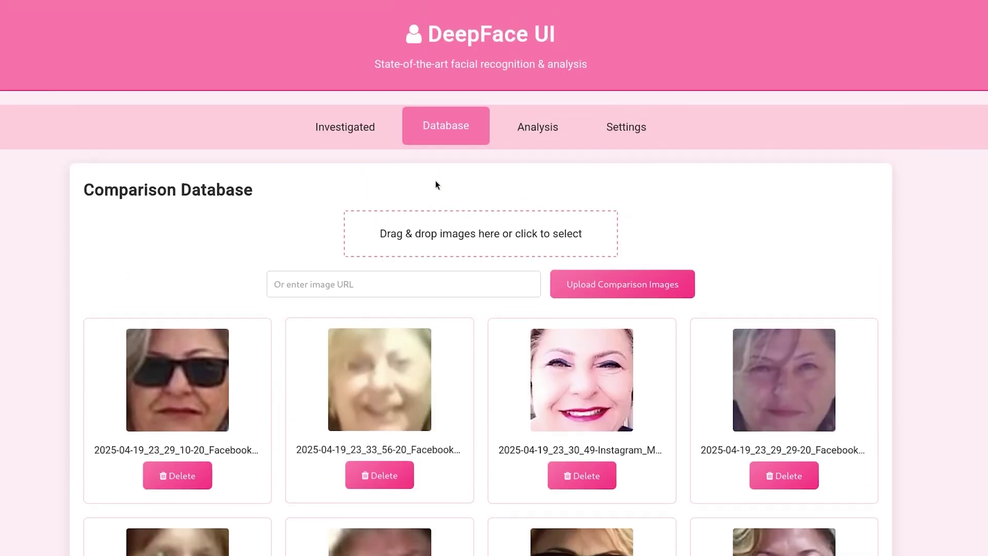
Run a Verification analysis at threshold 0,4 from the Analysis tab.
click(533, 137)
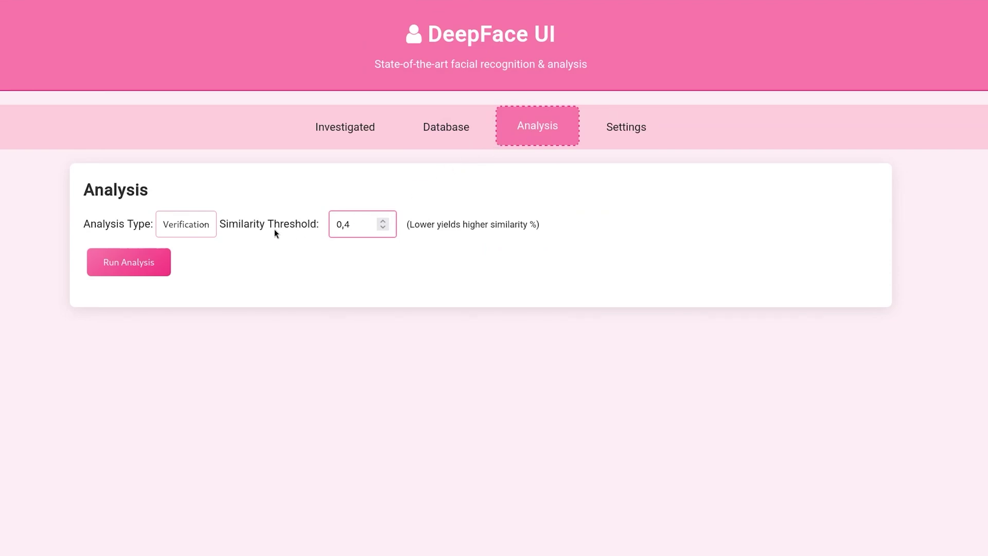
click(209, 227)
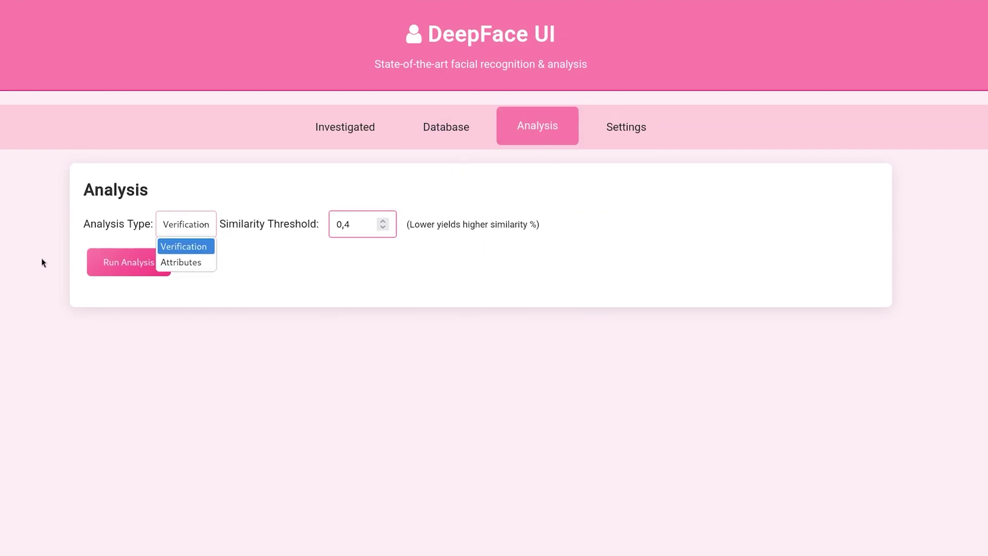
click(70, 263)
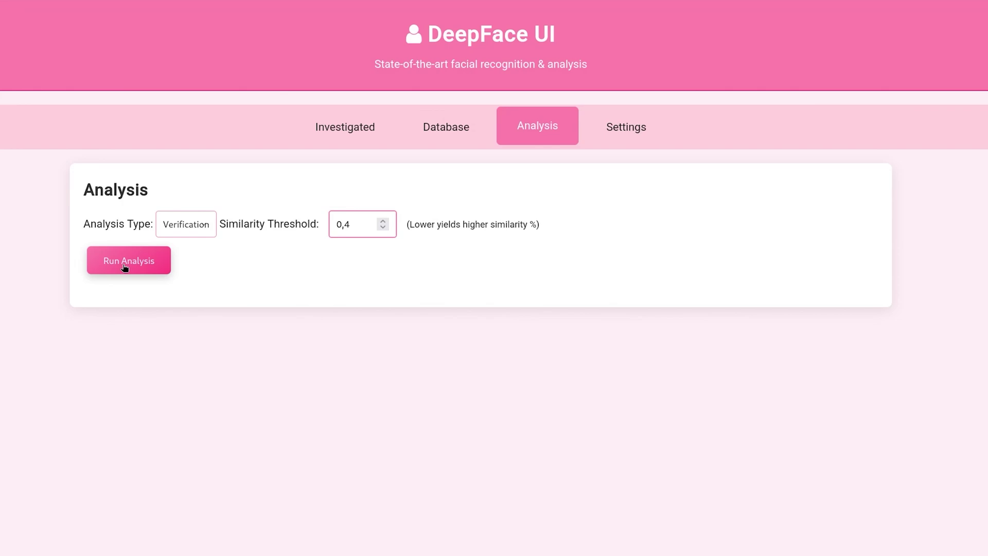
click(124, 270)
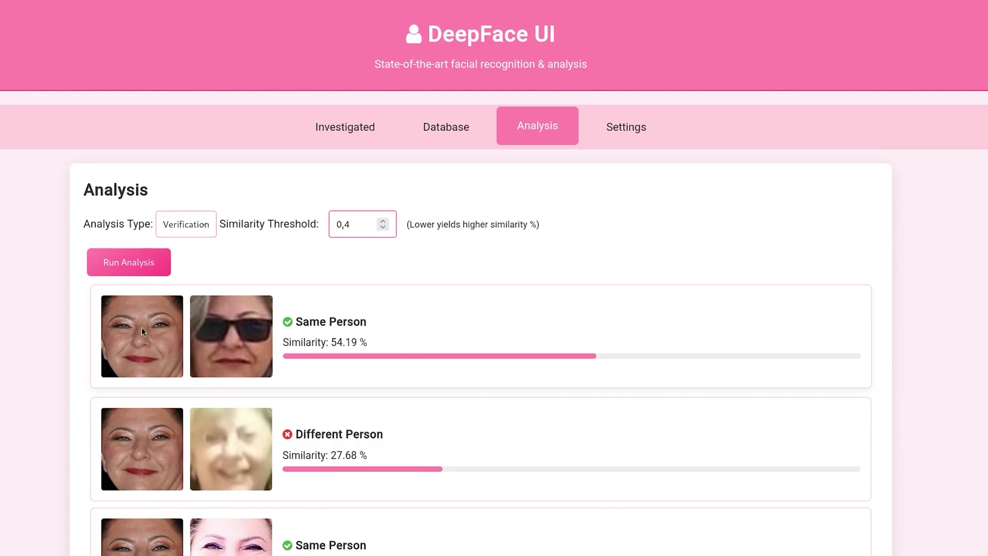
Scroll through the verification result cards, briefly highlighting a Different Person verdict.
scroll(300, 323, down, 3)
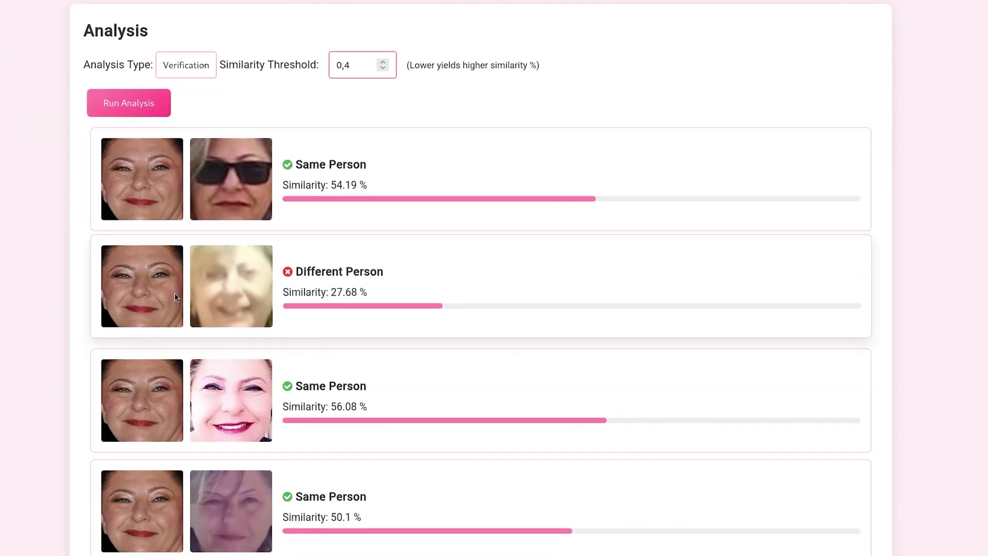
drag(361, 271, 296, 271)
double_click(295, 271)
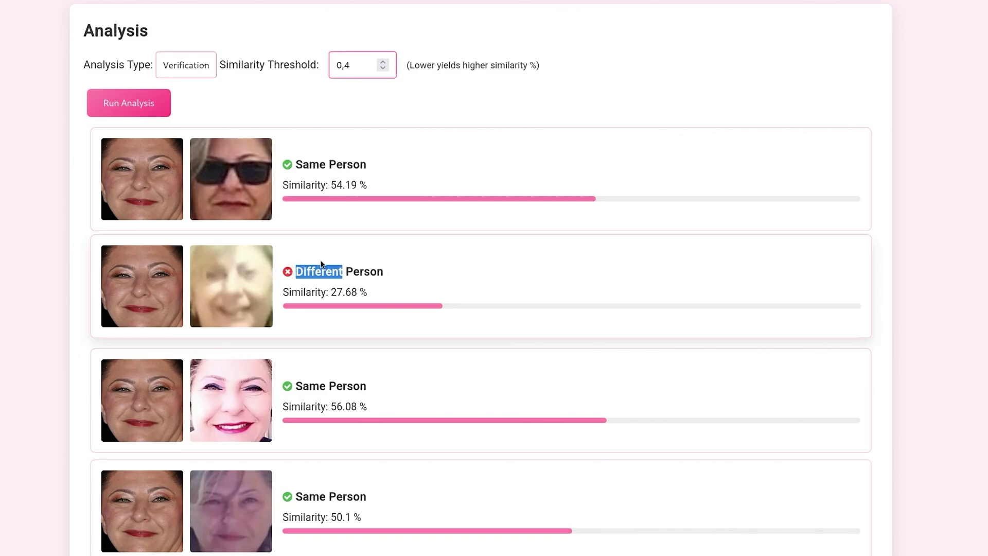
click(256, 287)
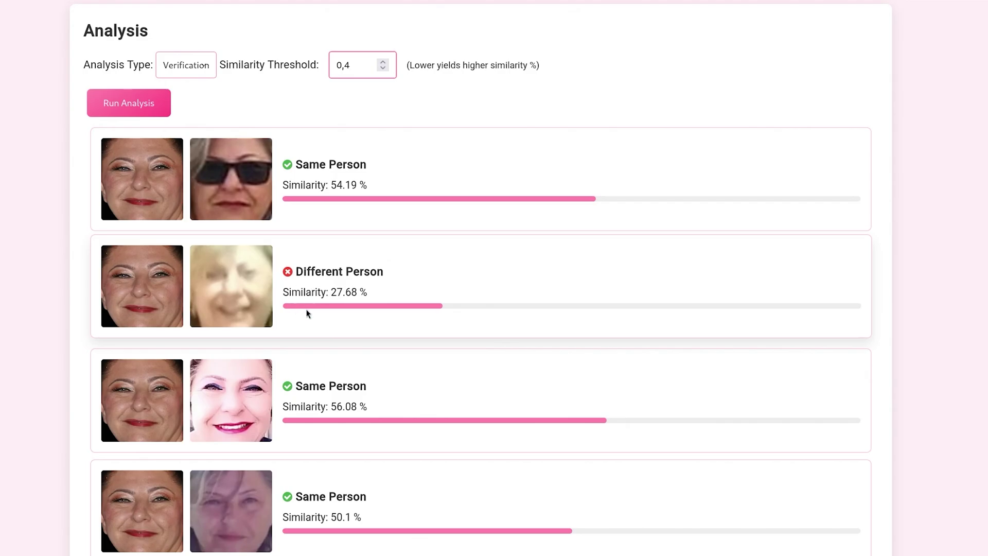
scroll(230, 344, down, 3)
scroll(228, 342, down, 2)
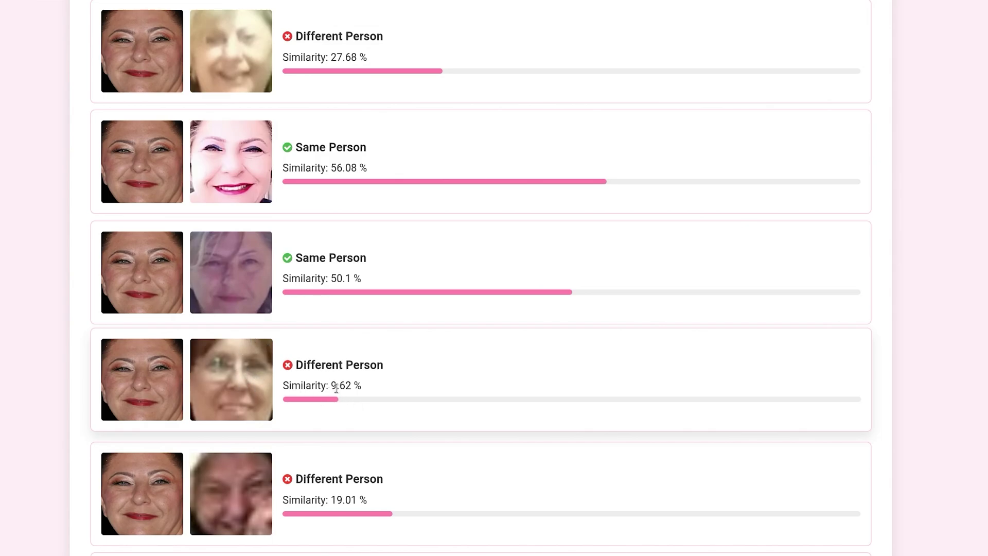
drag(332, 385, 355, 386)
drag(328, 48, 360, 51)
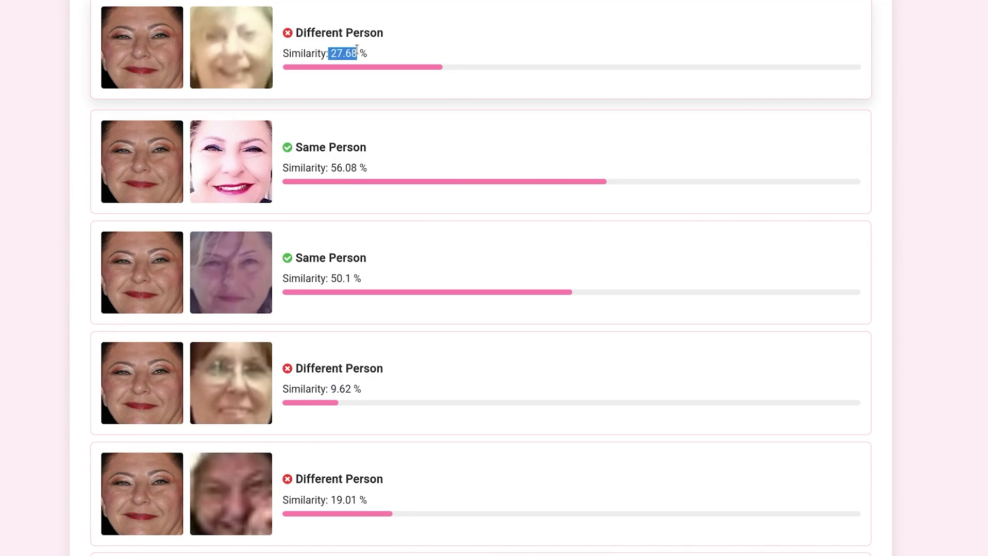
click(372, 388)
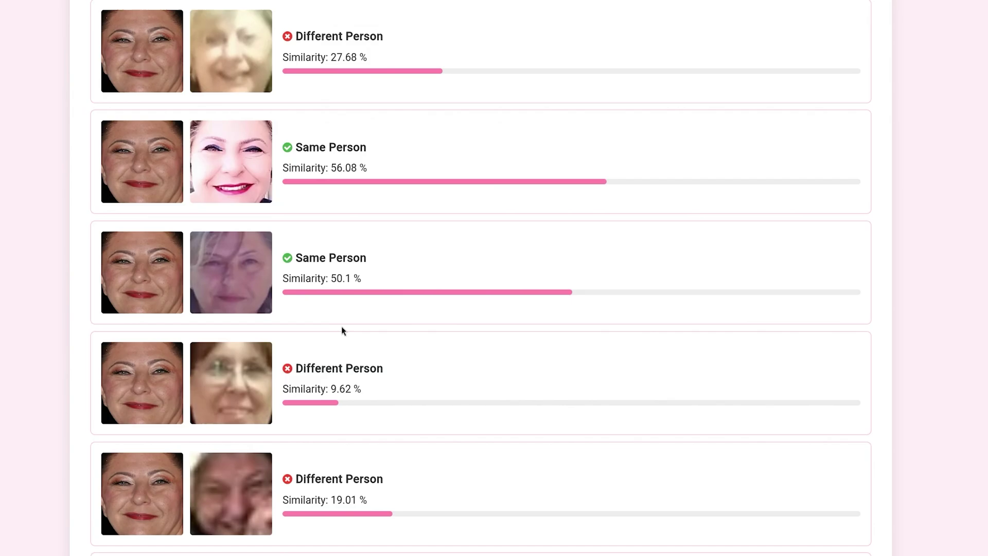
scroll(308, 320, up, 2)
scroll(304, 317, down, 4)
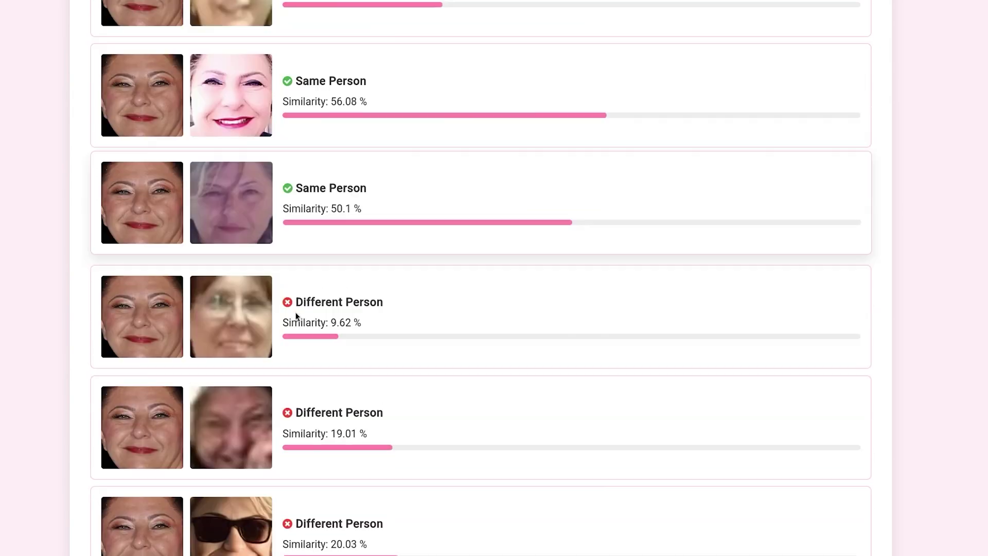
scroll(297, 316, down, 1)
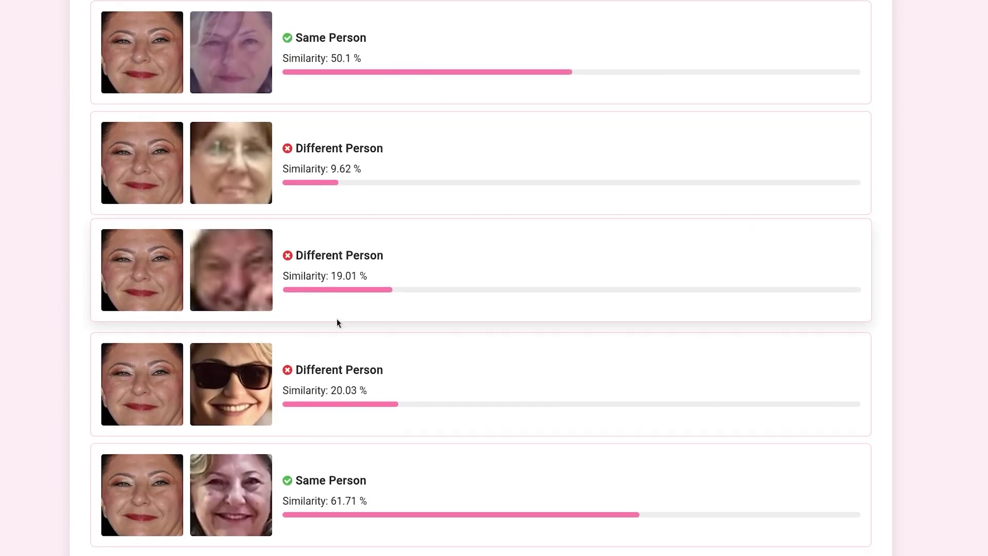
drag(297, 366, 383, 365)
scroll(324, 401, up, 2)
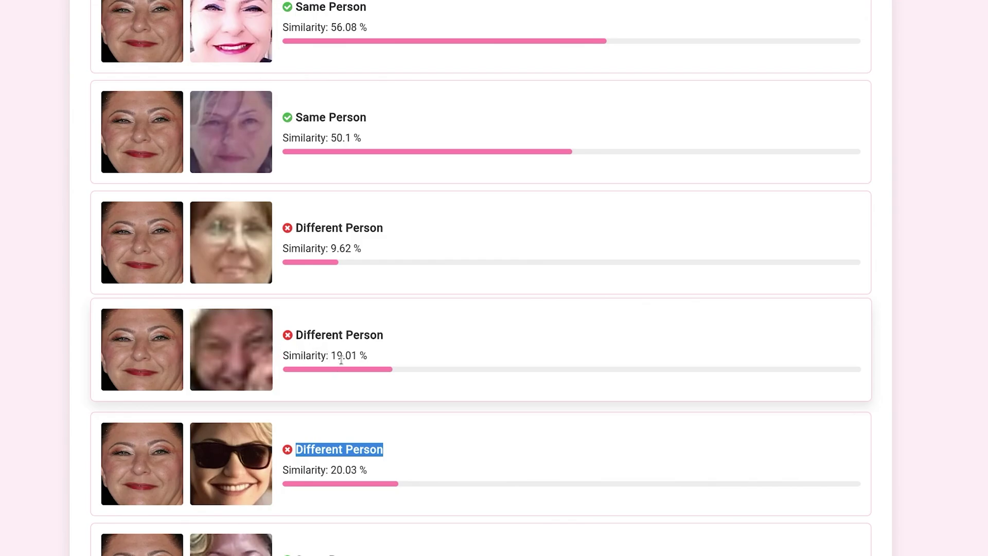
drag(298, 336, 381, 336)
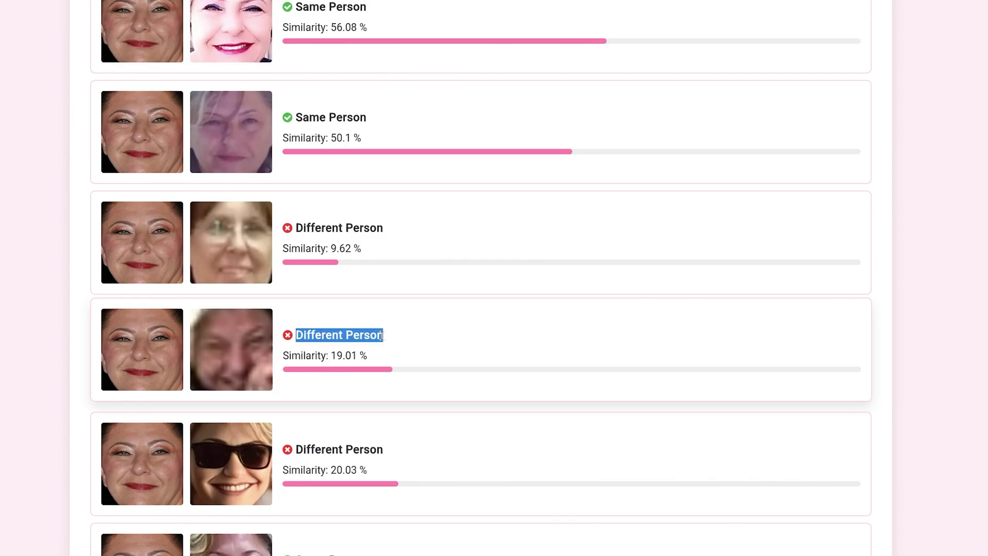
scroll(62, 235, up, 5)
scroll(62, 236, down, 6)
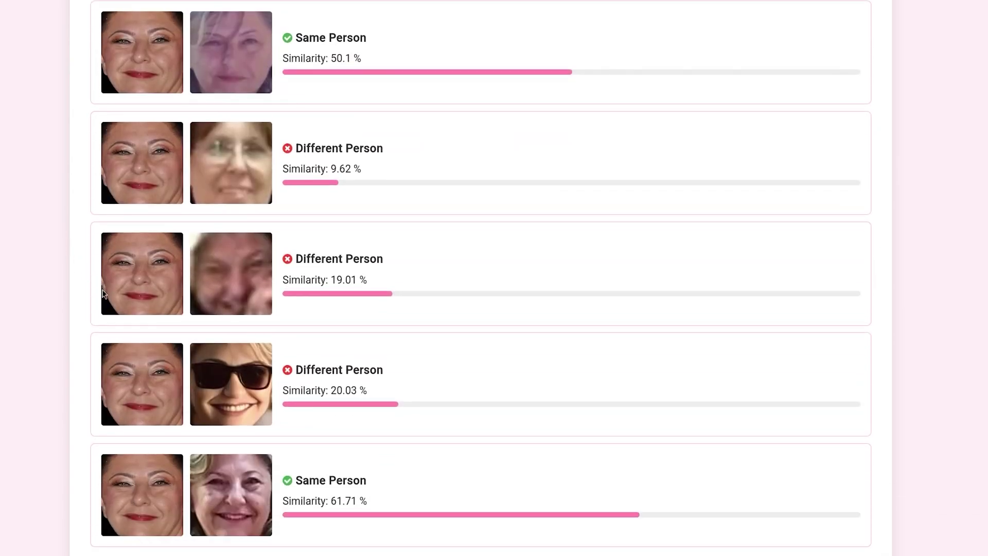
scroll(40, 353, up, 5)
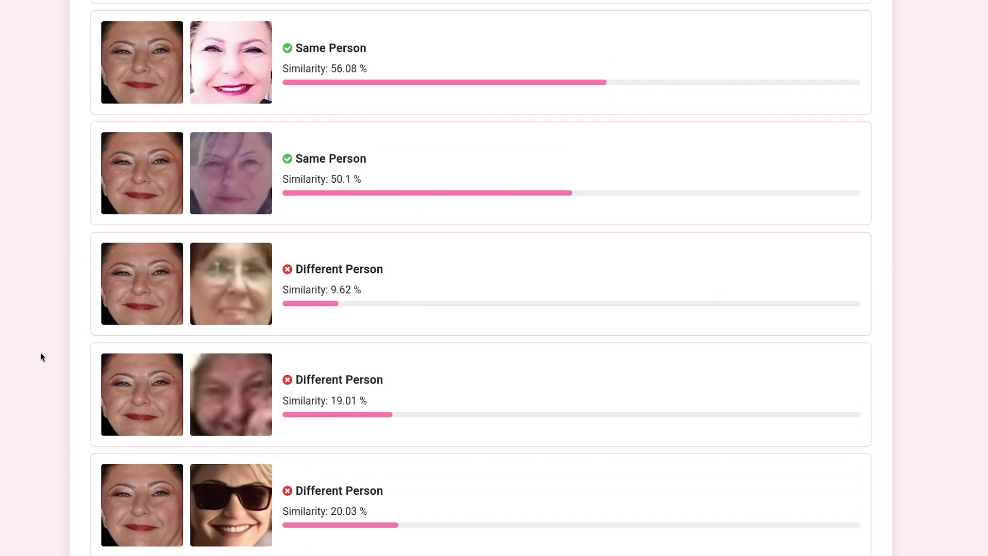
scroll(41, 351, up, 3)
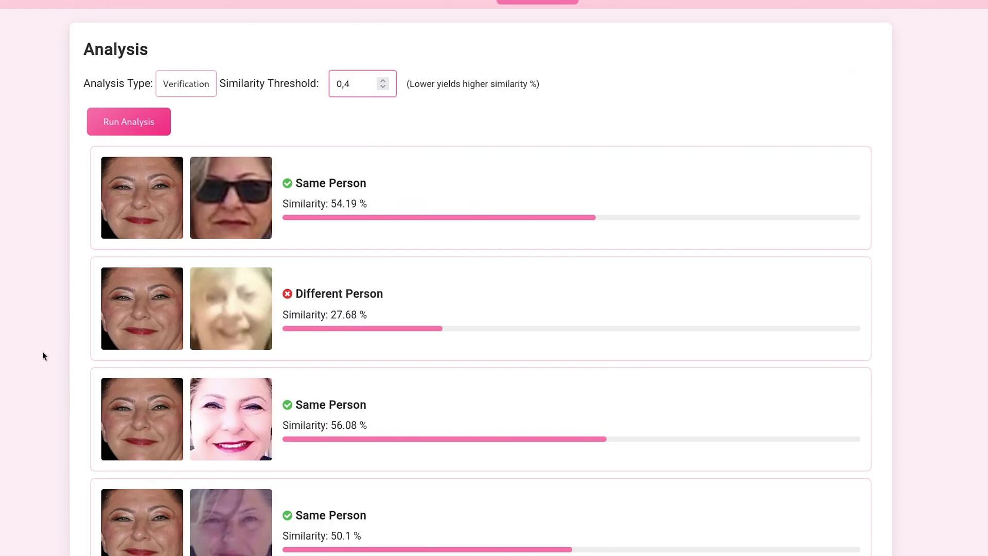
scroll(43, 353, up, 3)
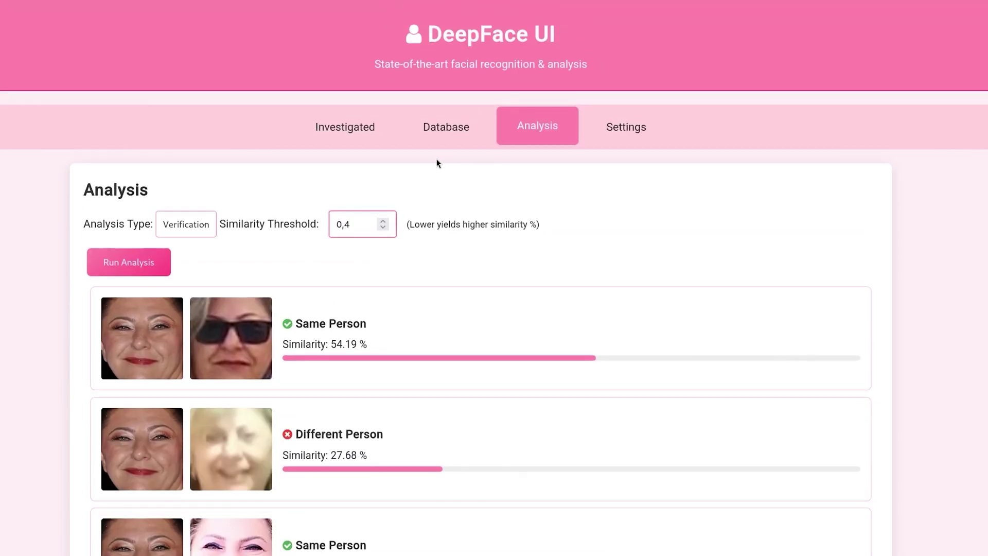
scroll(355, 292, down, 5)
scroll(249, 291, up, 5)
scroll(215, 291, down, 8)
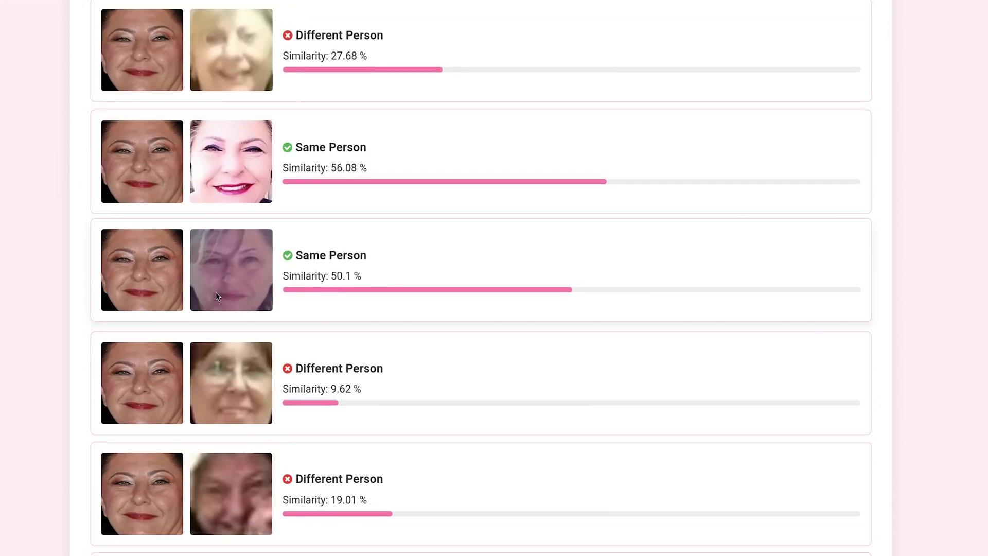
scroll(226, 299, down, 5)
scroll(227, 308, up, 11)
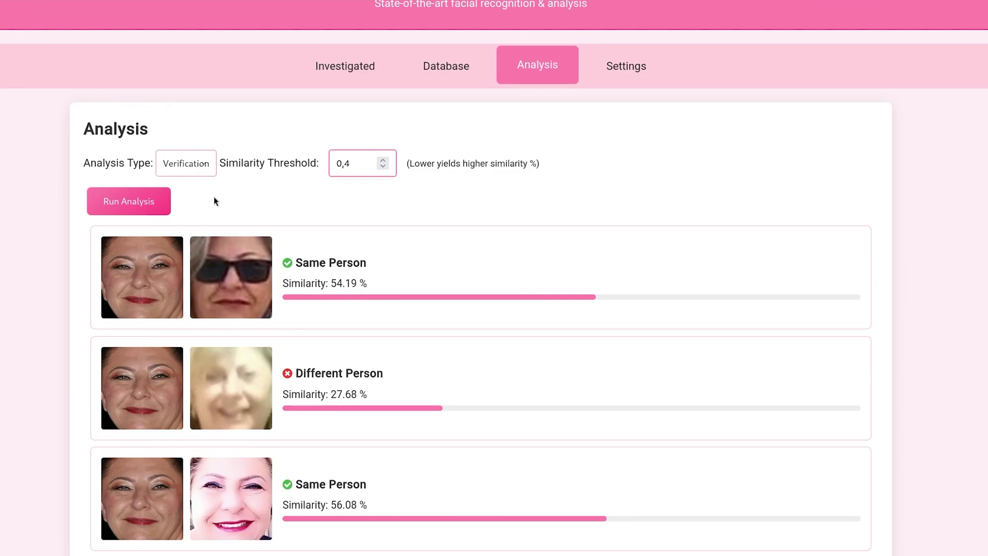
click(203, 171)
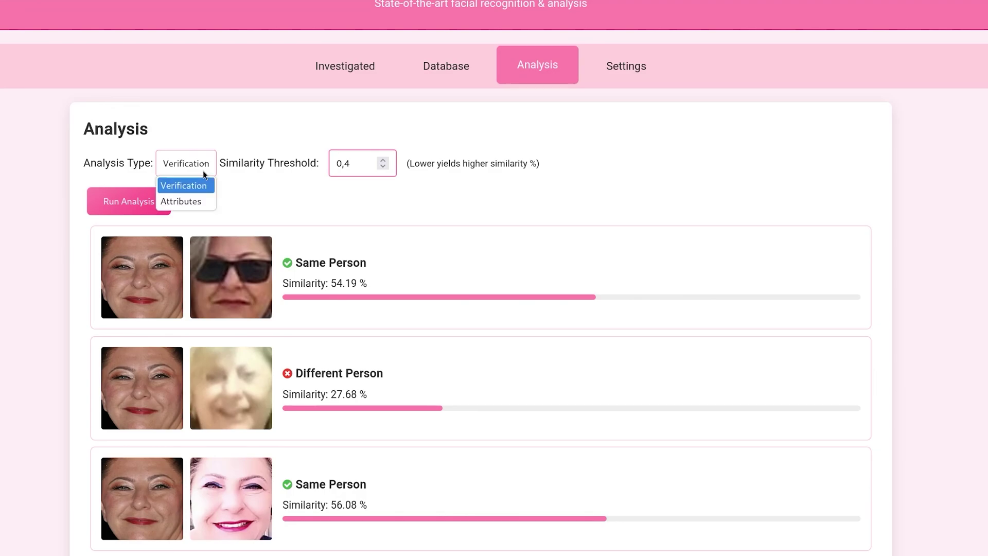
click(235, 204)
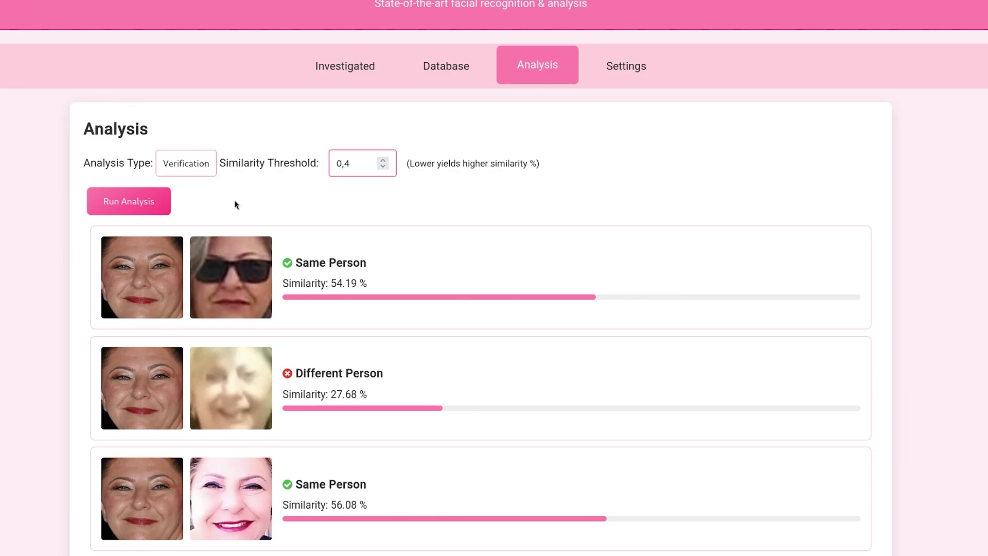